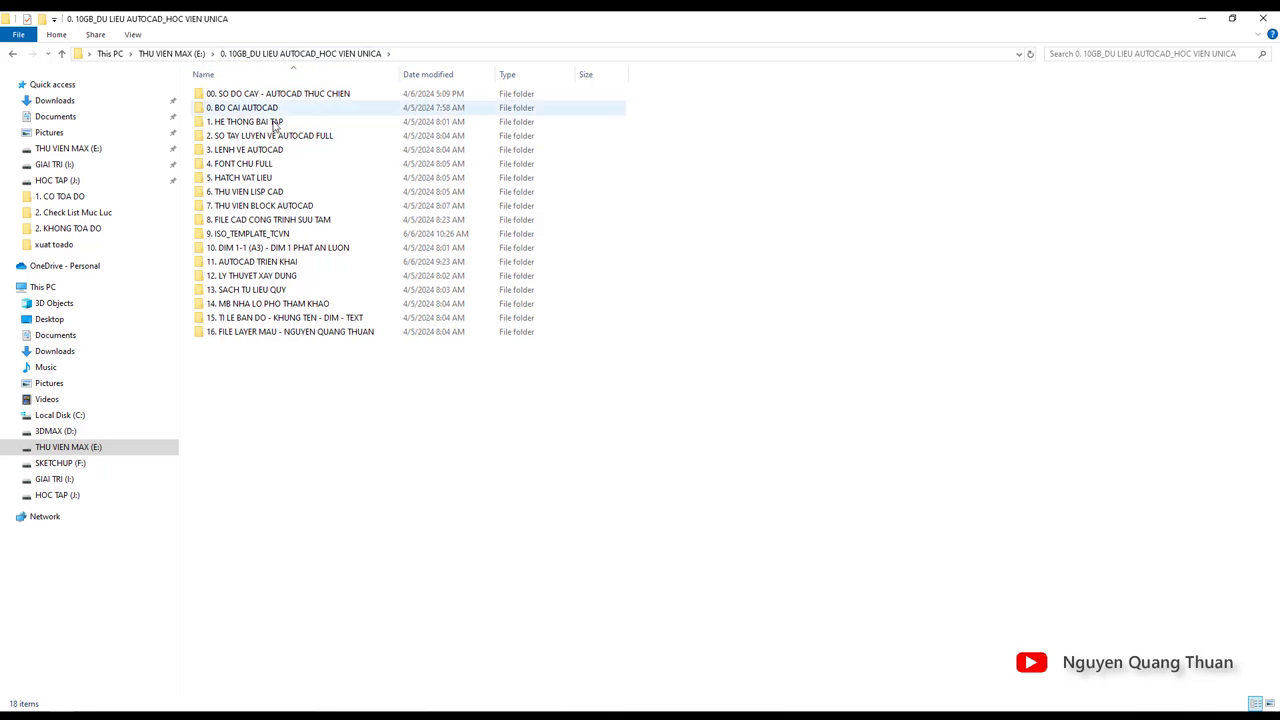
# Open the 6. THU VIEN LISP CAD > 1. LISP CAD HAY DUNG folder holding Ghi toa do diem (TD).lsp, then return to AutoCAD
pyautogui.doubleClick(262, 192)
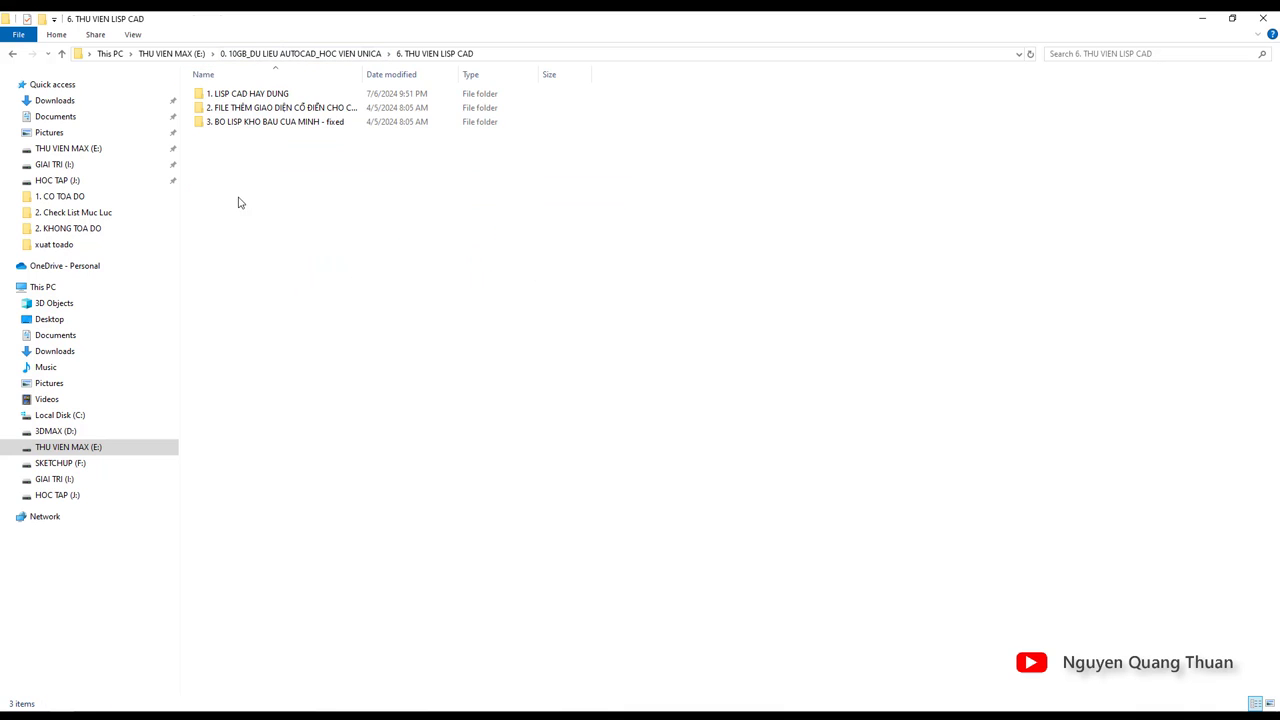
pyautogui.doubleClick(286, 97)
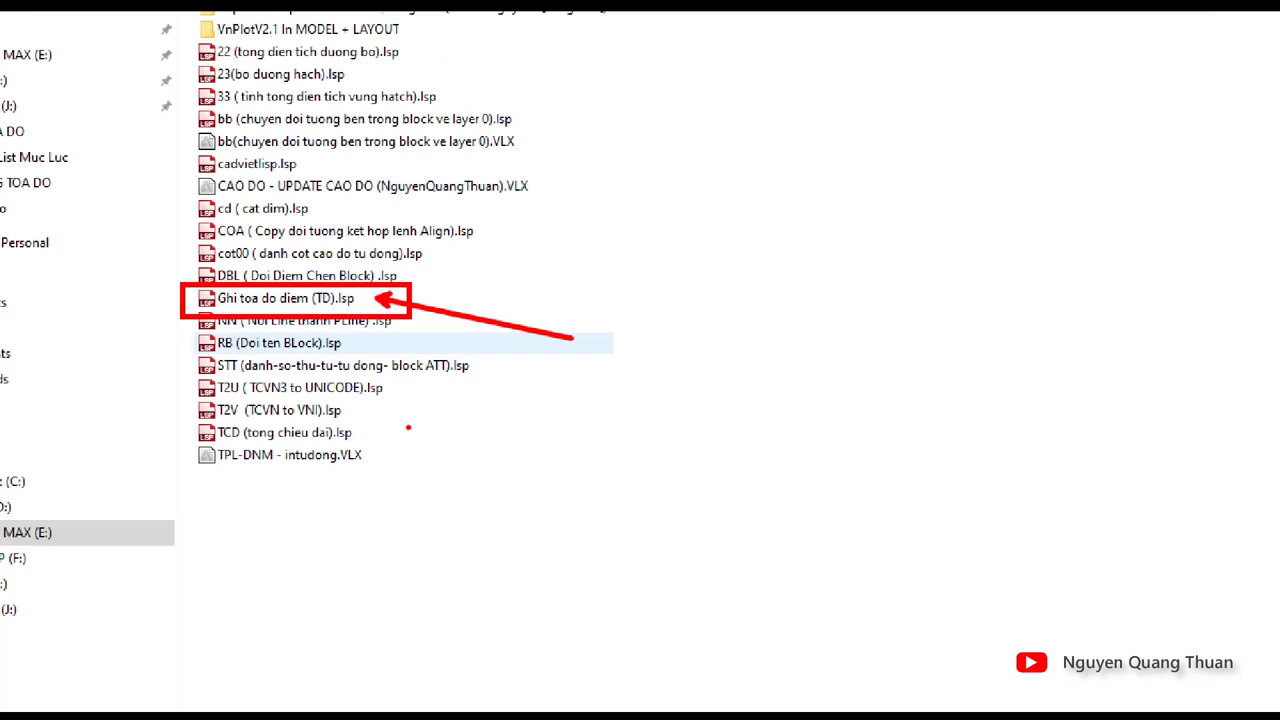
pyautogui.click(458, 712)
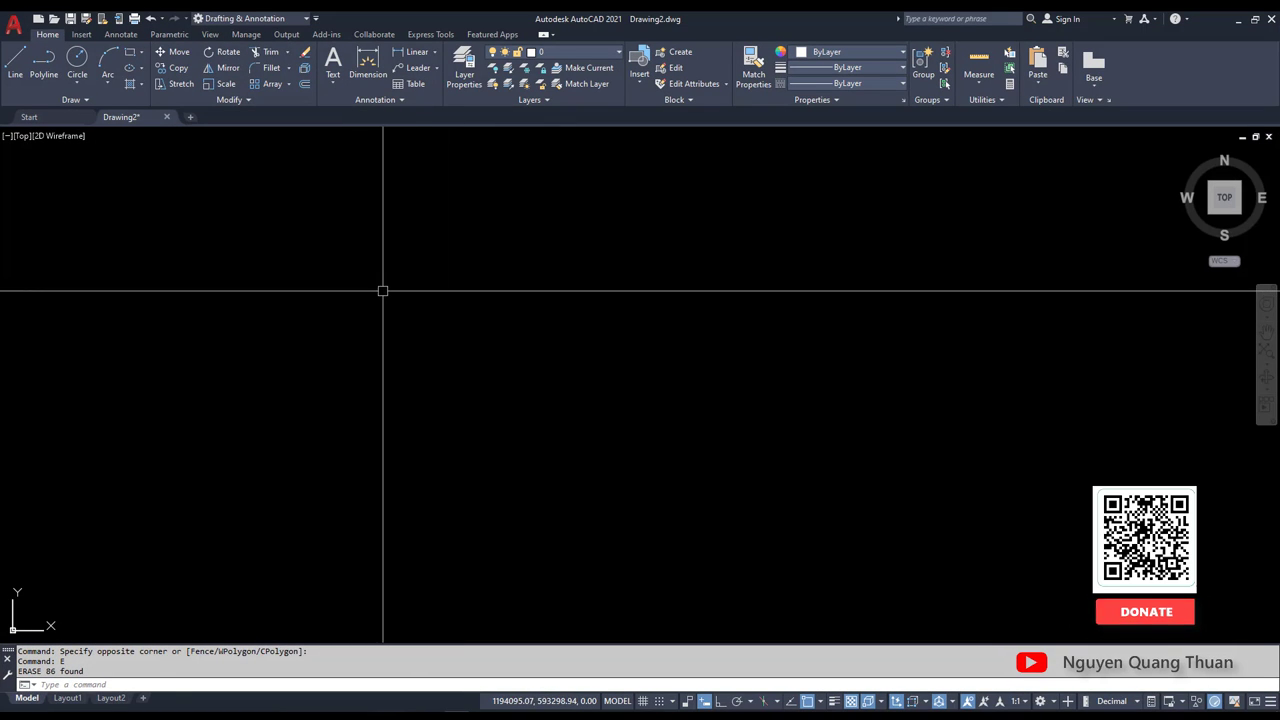
# Draw the first two rectangles with REC by picking their corners
pyautogui.write('rec')
pyautogui.press('Return')
pyautogui.click(261, 214)
pyautogui.click(461, 310)
pyautogui.press('Return')
pyautogui.click(540, 243)
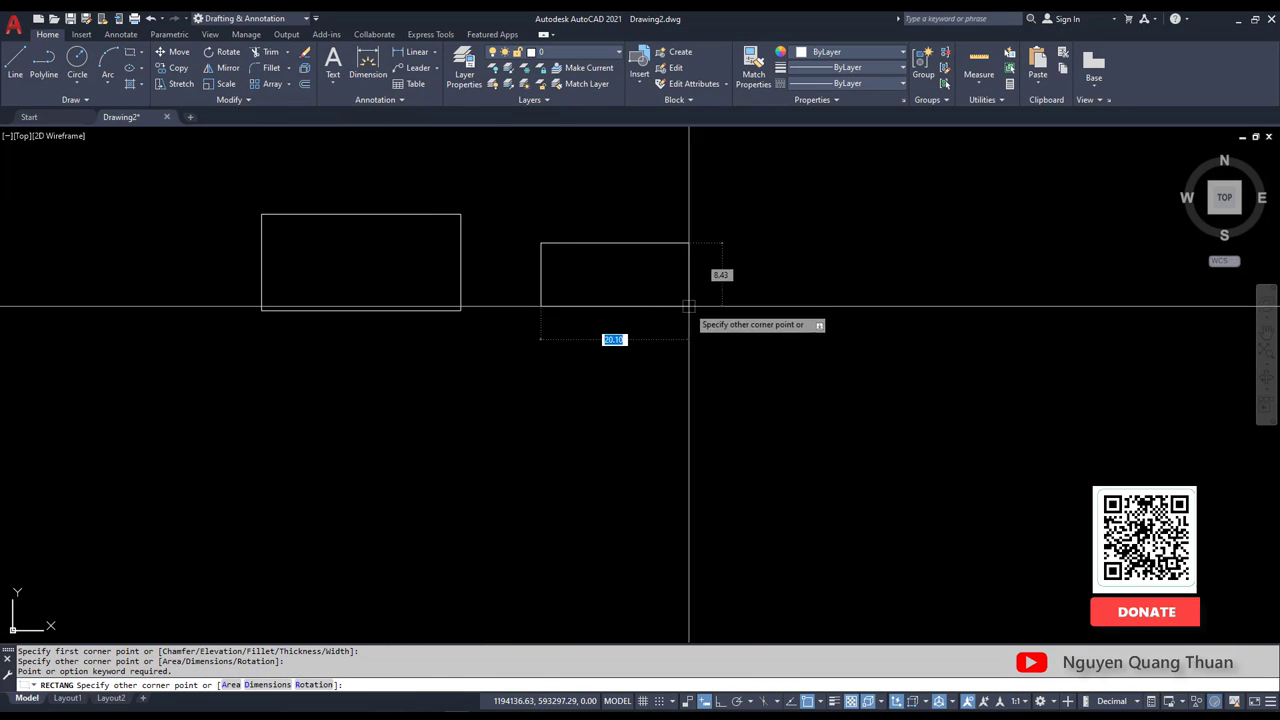
pyautogui.click(734, 336)
pyautogui.press('Return')
pyautogui.click(639, 288)
# Add a third rectangle overlapping the second, then cancel with Esc
pyautogui.moveTo(891, 378); pyautogui.dragTo(877, 437, button='middle')
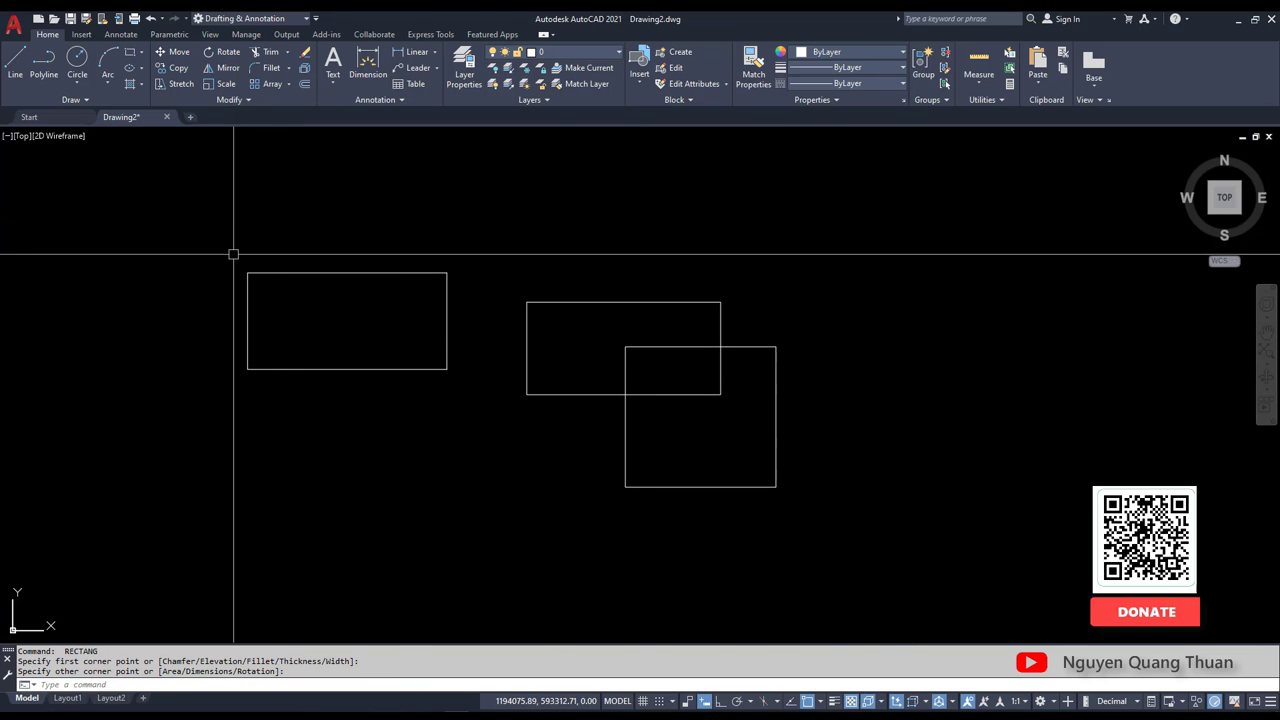
pyautogui.click(277, 291)
pyautogui.click(409, 257)
pyautogui.click(423, 351)
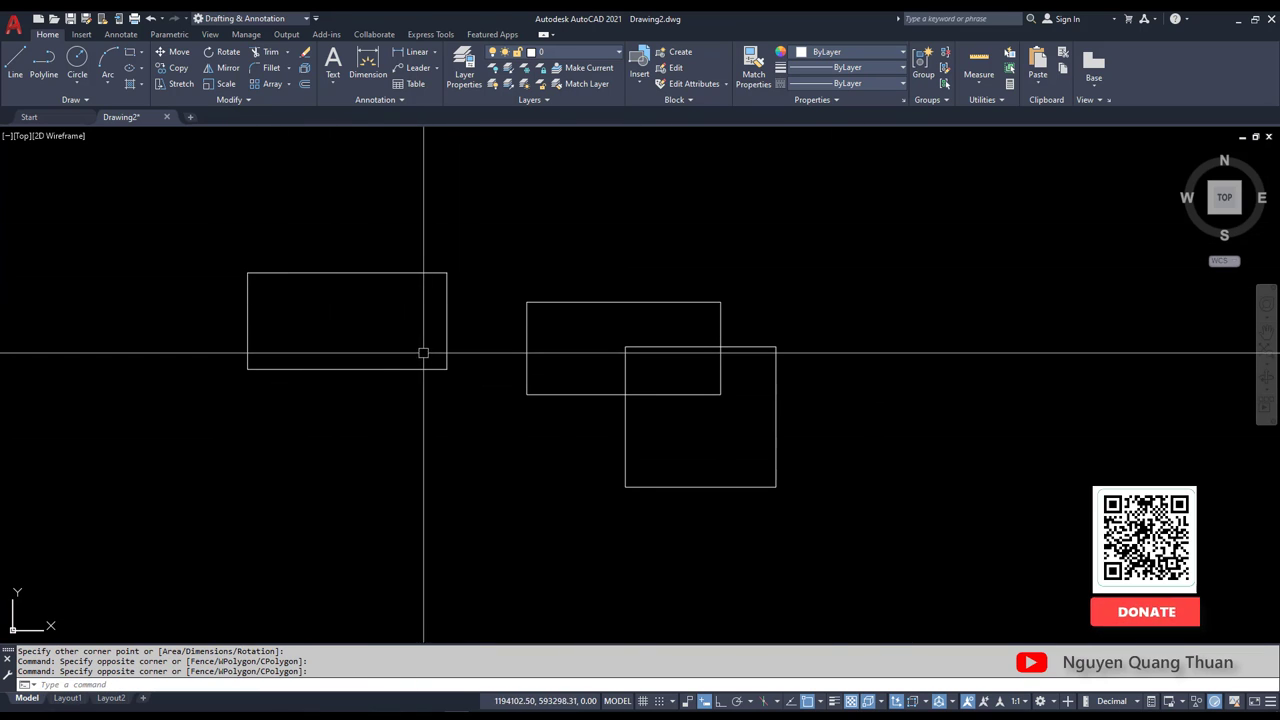
pyautogui.click(274, 371)
pyautogui.click(274, 371)
pyautogui.click(311, 400)
pyautogui.press('Escape')
pyautogui.press('Escape')
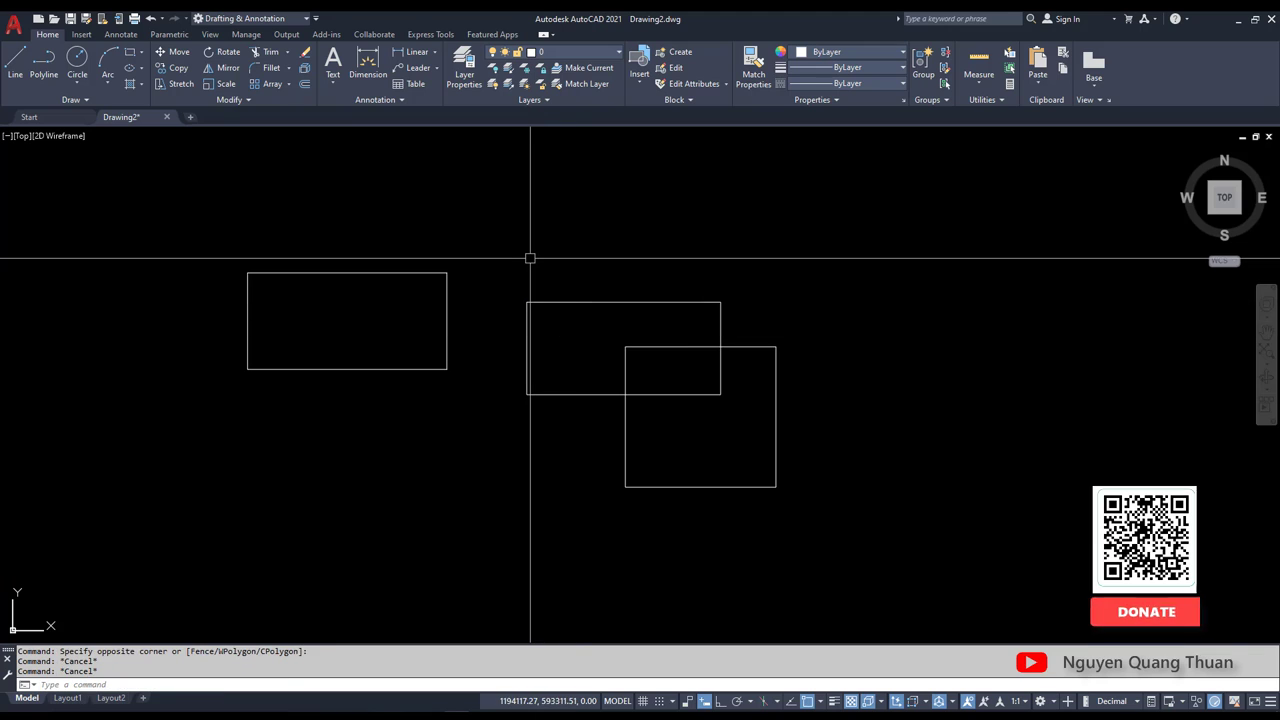
# Load Ghi toa do diem (TD).lsp through APPLOAD and close the dialog
pyautogui.write('AP')
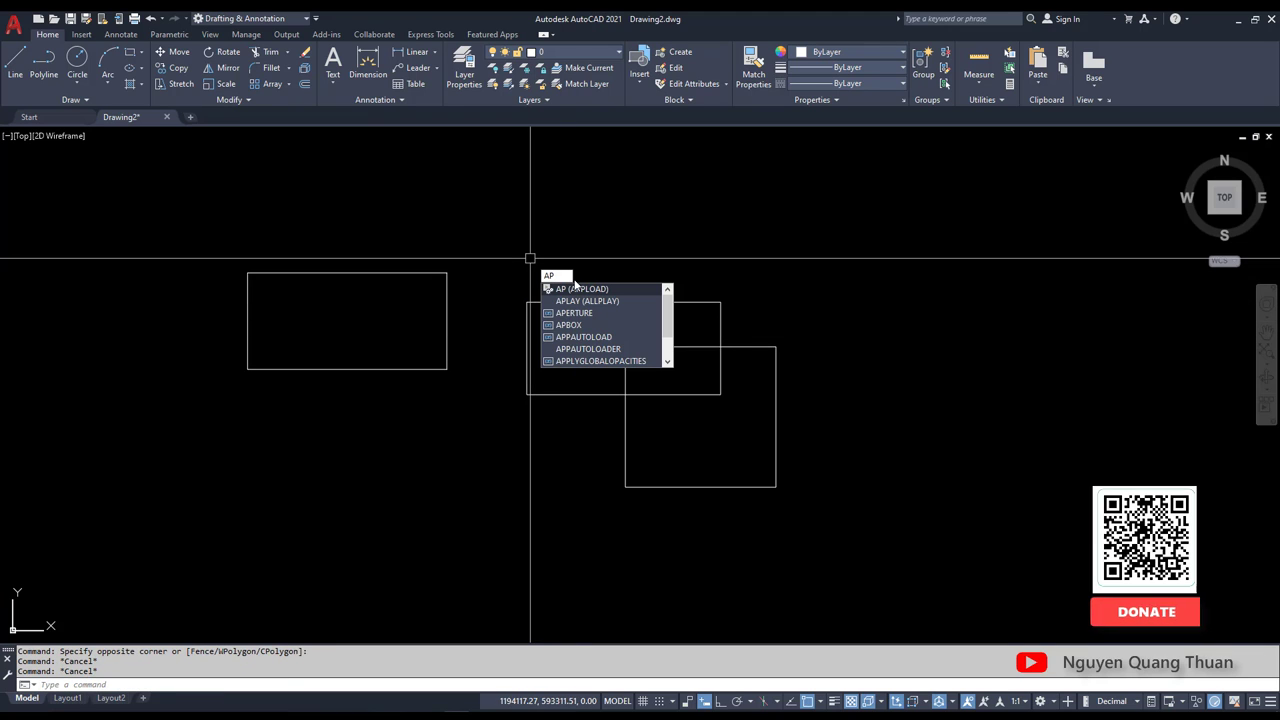
pyautogui.press('Return')
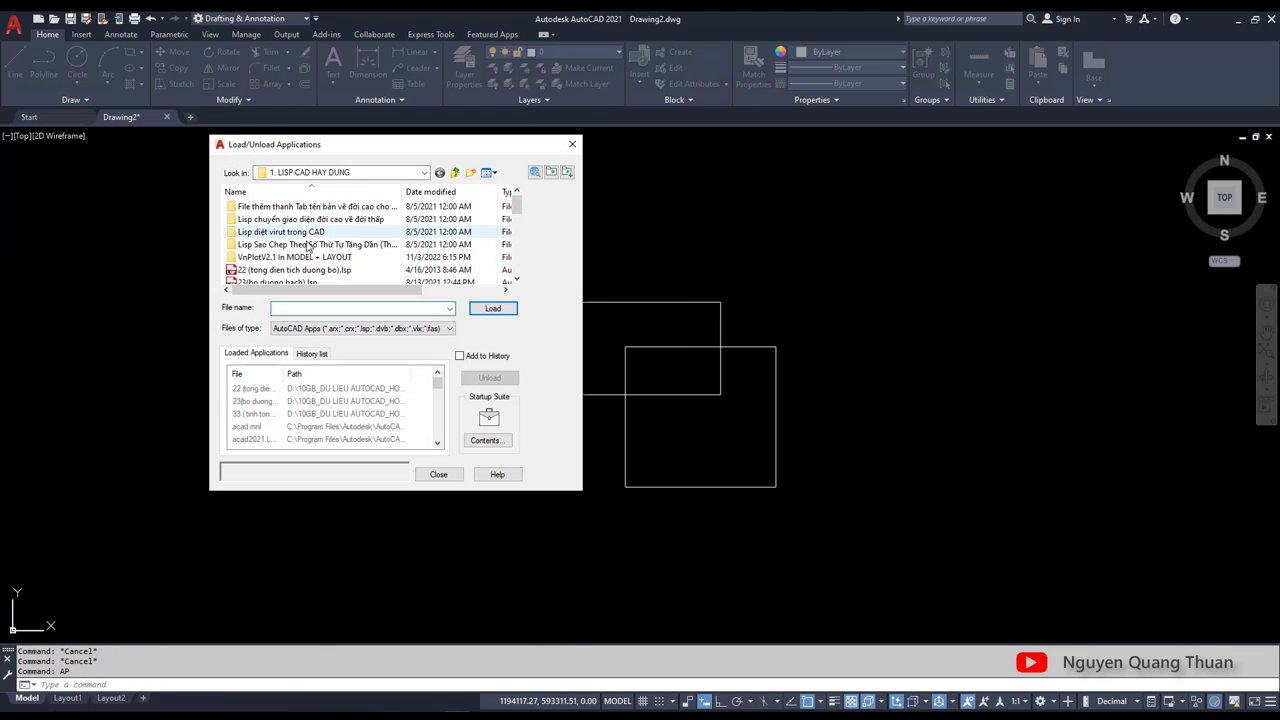
pyautogui.scroll(-2, 305, 246)
pyautogui.scroll(-1, 300, 248)
pyautogui.scroll(-1, 285, 250)
pyautogui.scroll(-1, 272, 256)
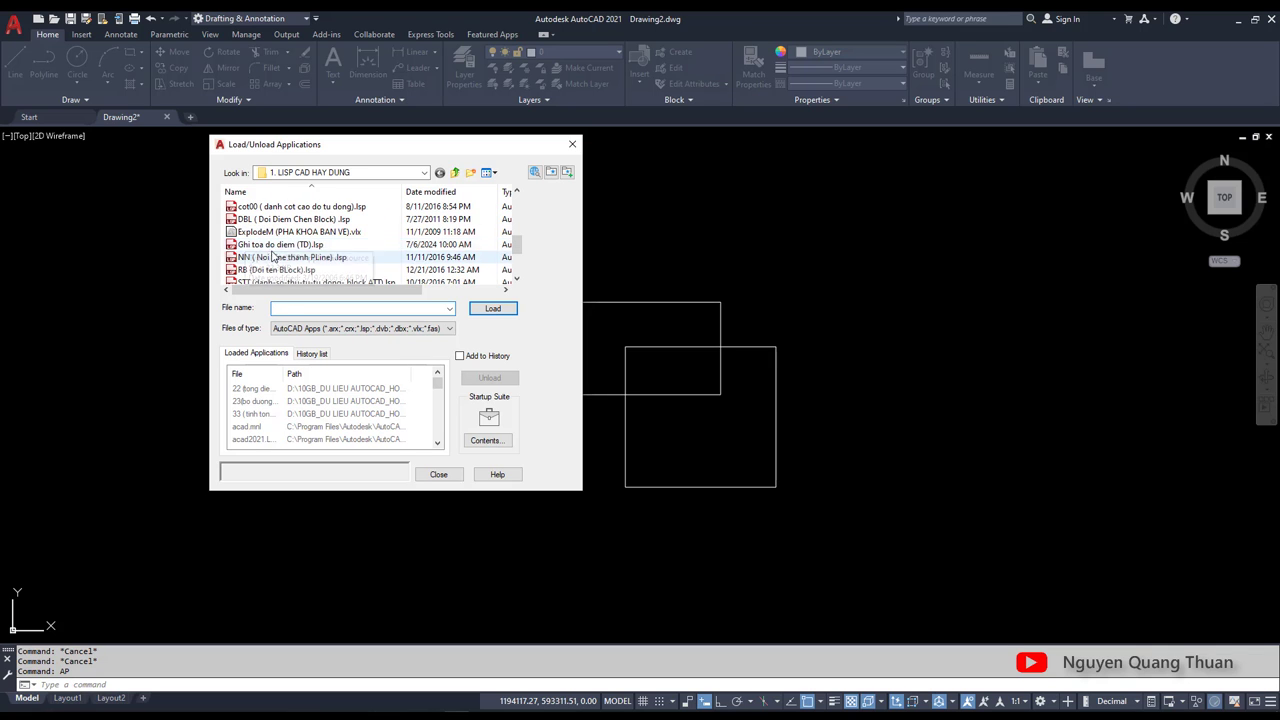
pyautogui.click(270, 246)
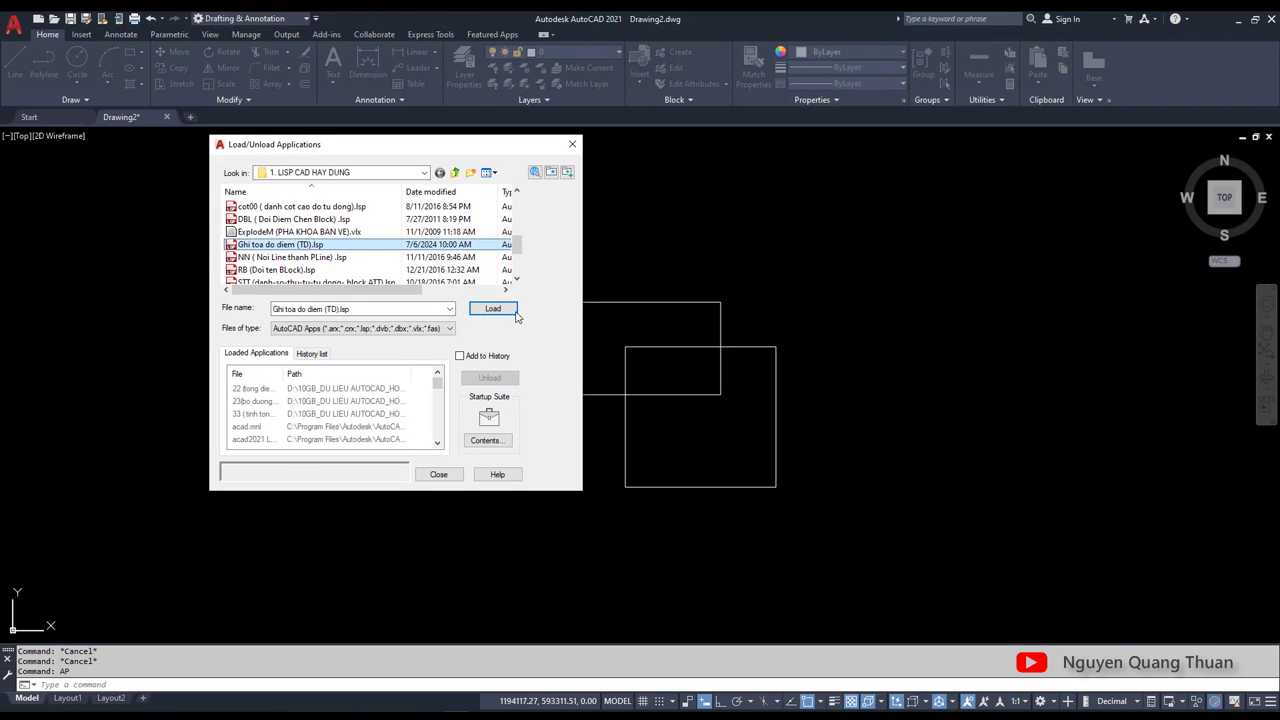
pyautogui.click(512, 312)
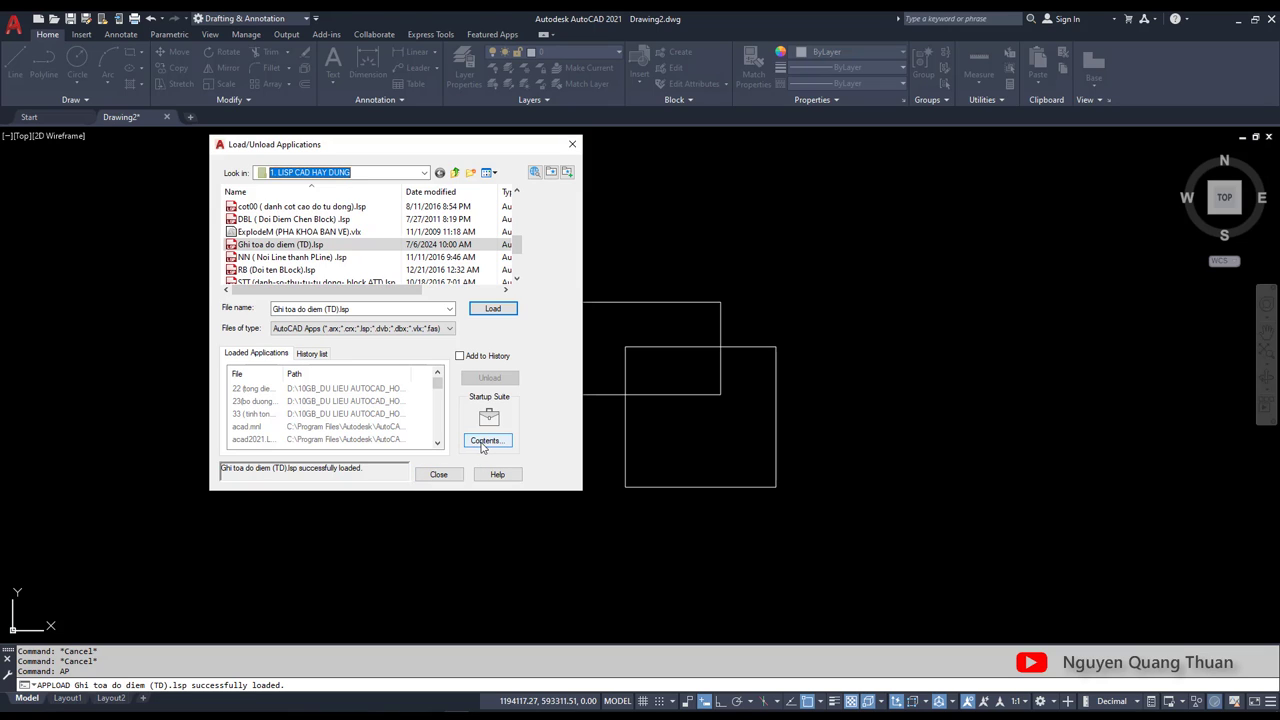
pyautogui.click(480, 443)
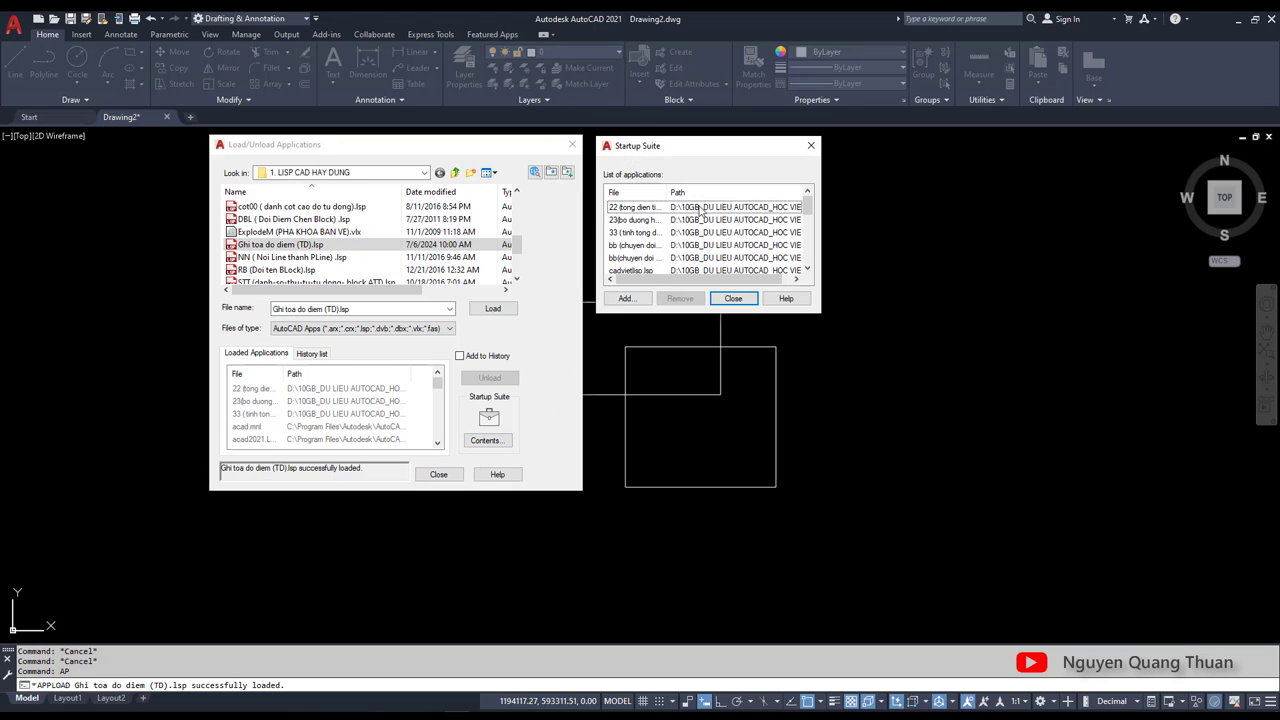
pyautogui.click(809, 147)
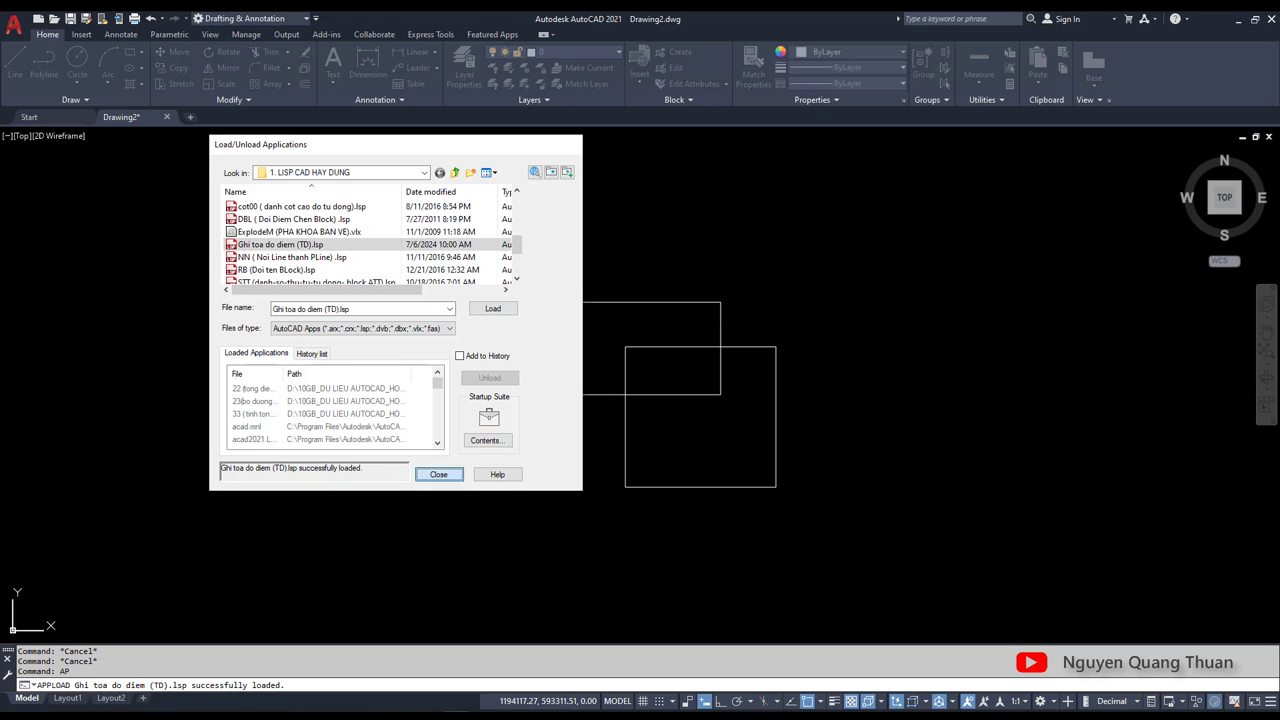
pyautogui.click(440, 475)
pyautogui.moveTo(526, 291); pyautogui.dragTo(626, 279, button='middle')
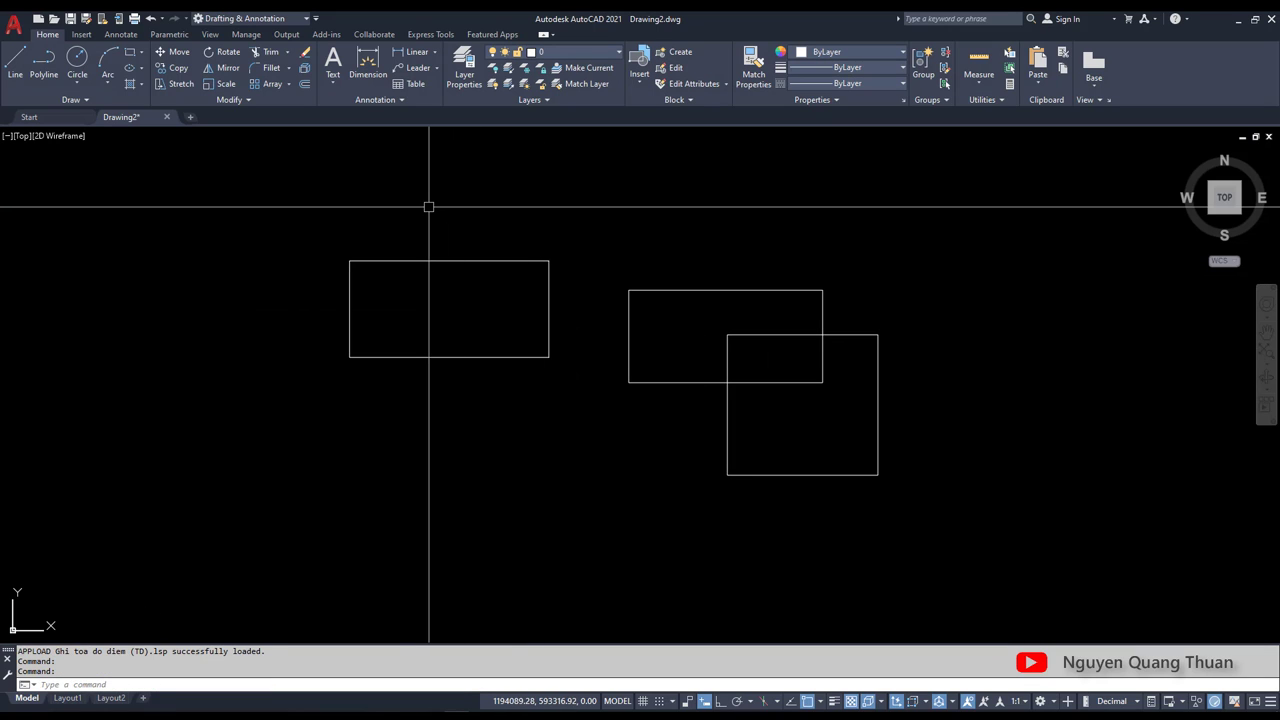
# Run TD at text height 1 and label the left rectangle's four corners N1–N4
pyautogui.write('TD')
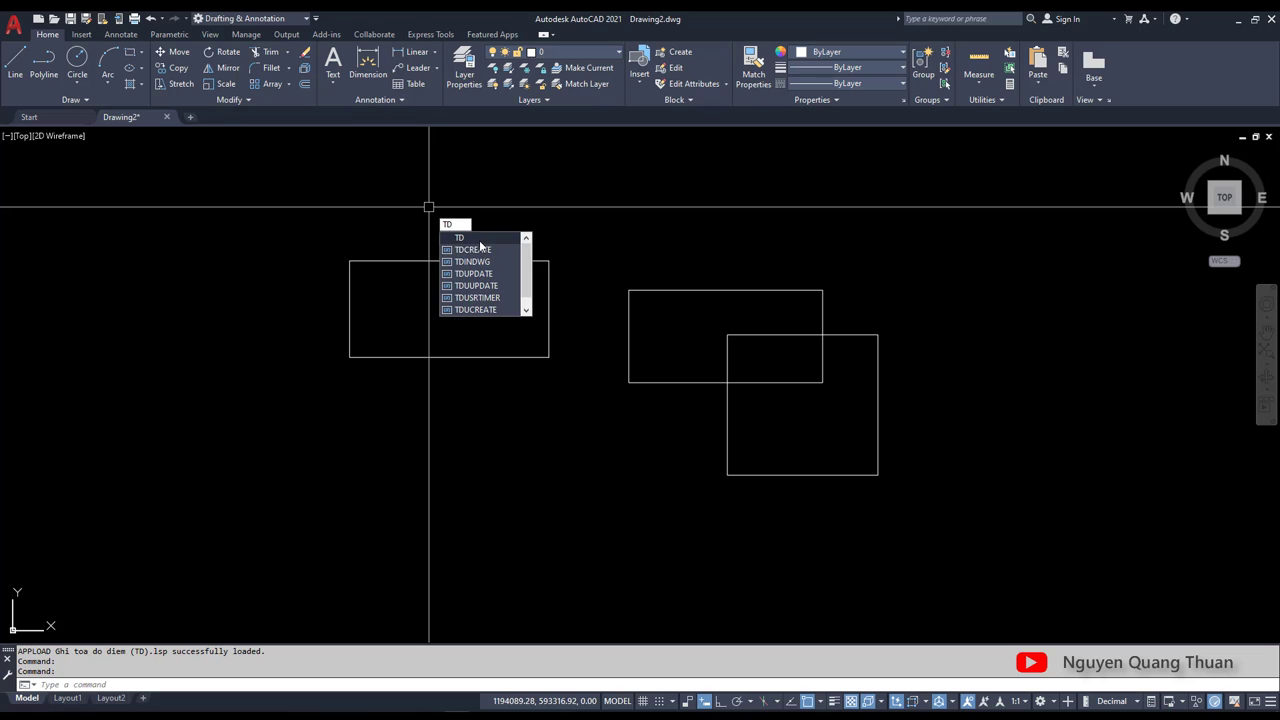
pyautogui.press('Return')
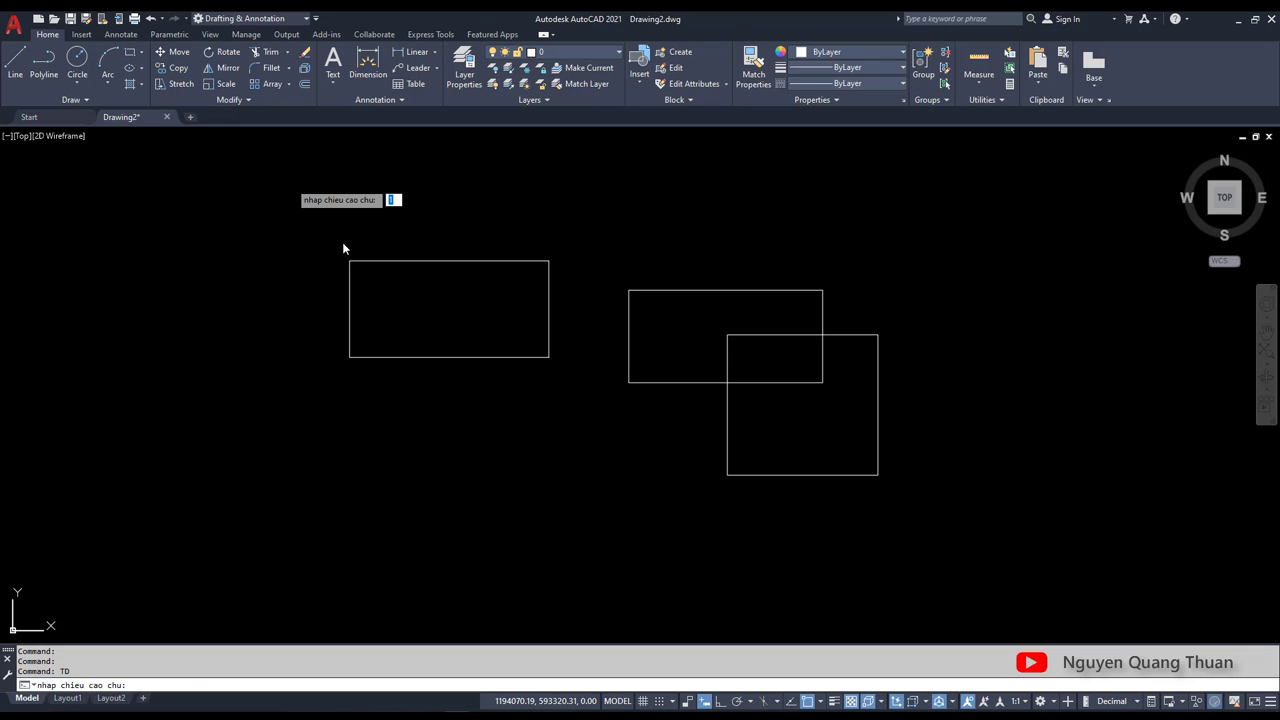
pyautogui.press('Return')
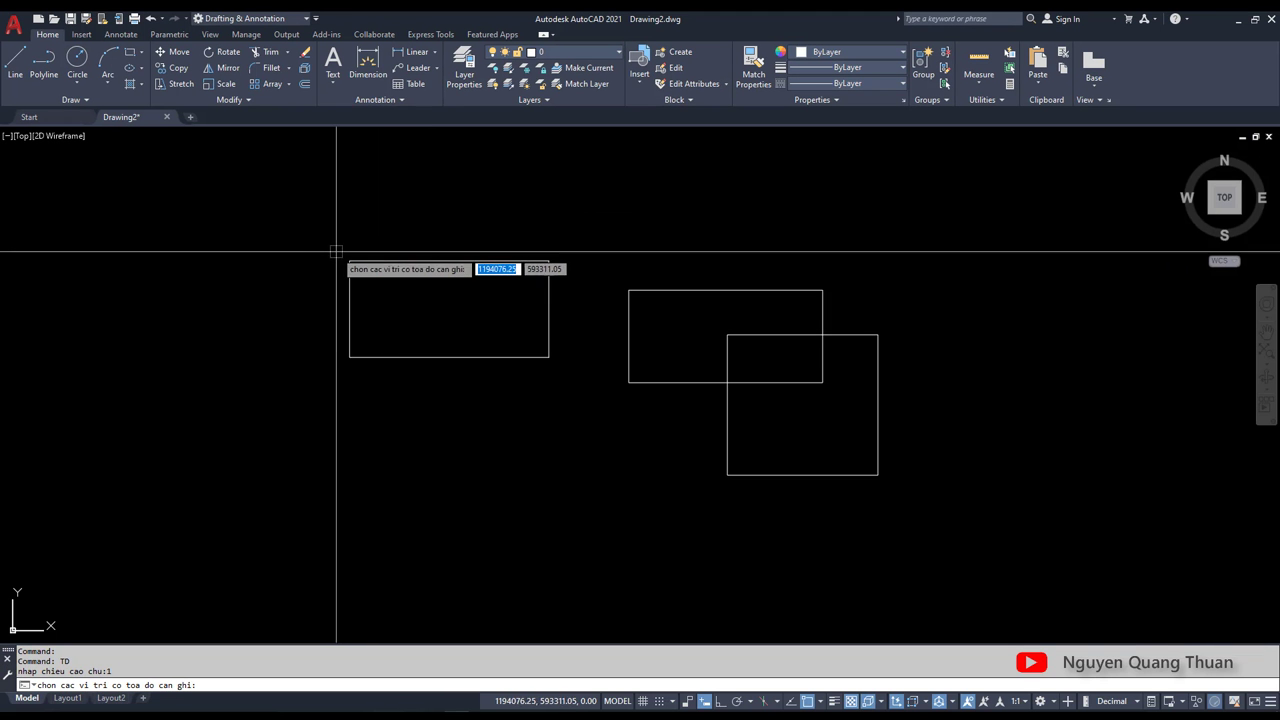
pyautogui.click(349, 261)
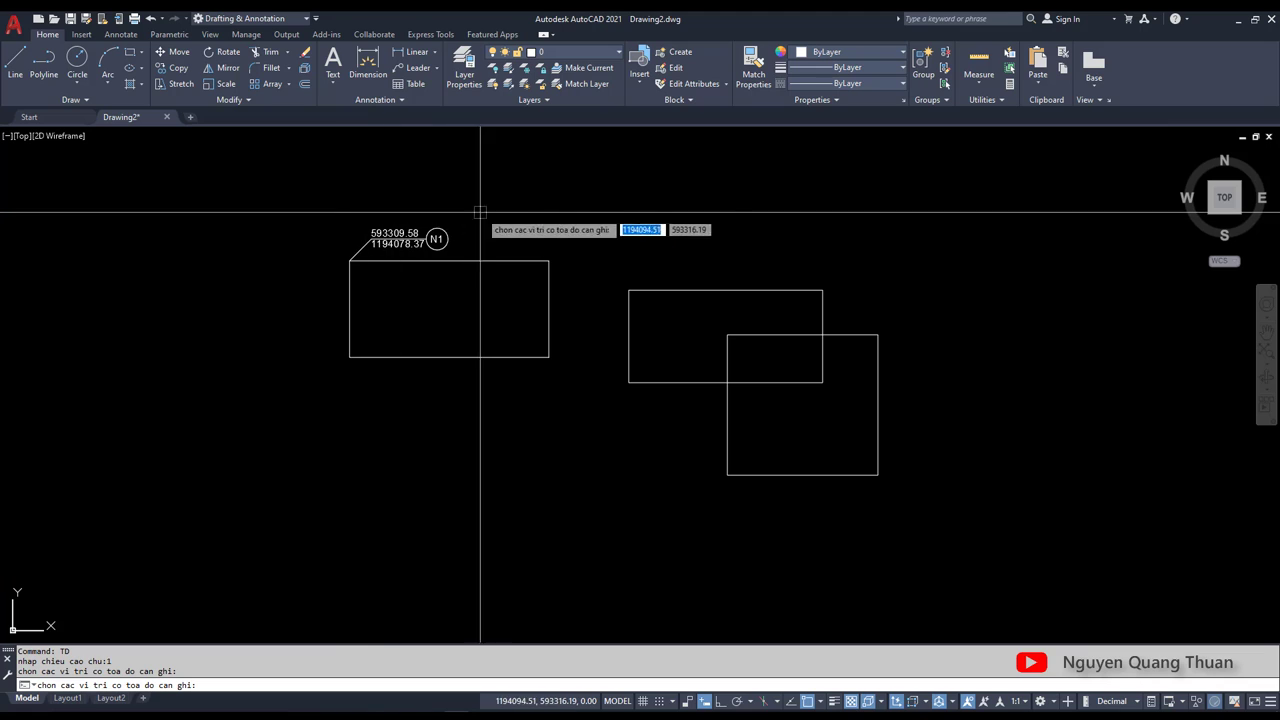
pyautogui.click(548, 261)
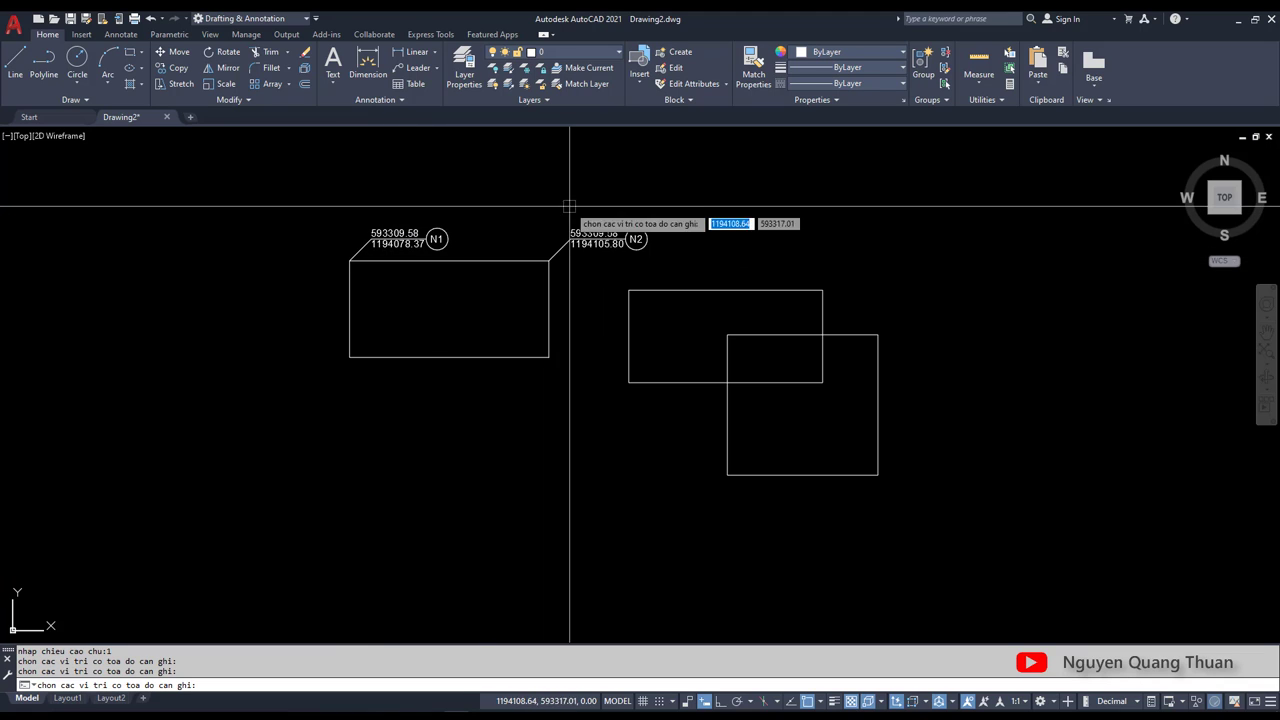
pyautogui.click(349, 357)
pyautogui.scroll(2, 568, 357)
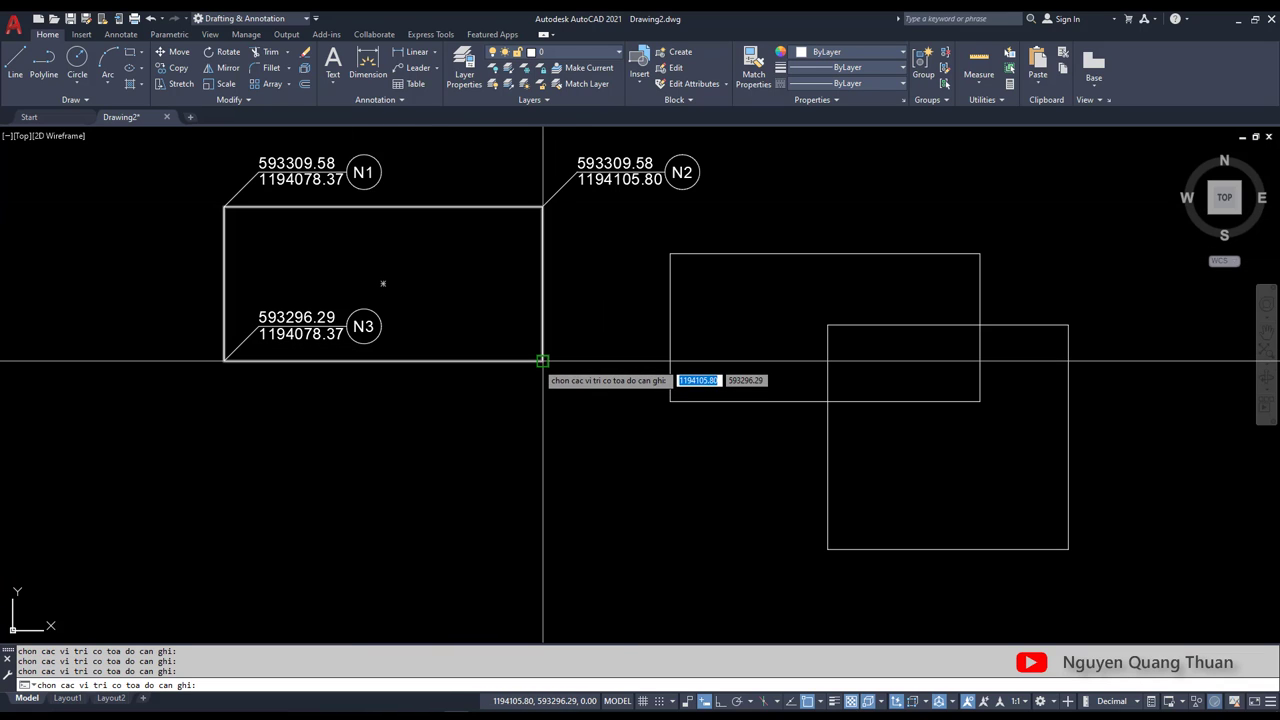
pyautogui.click(539, 361)
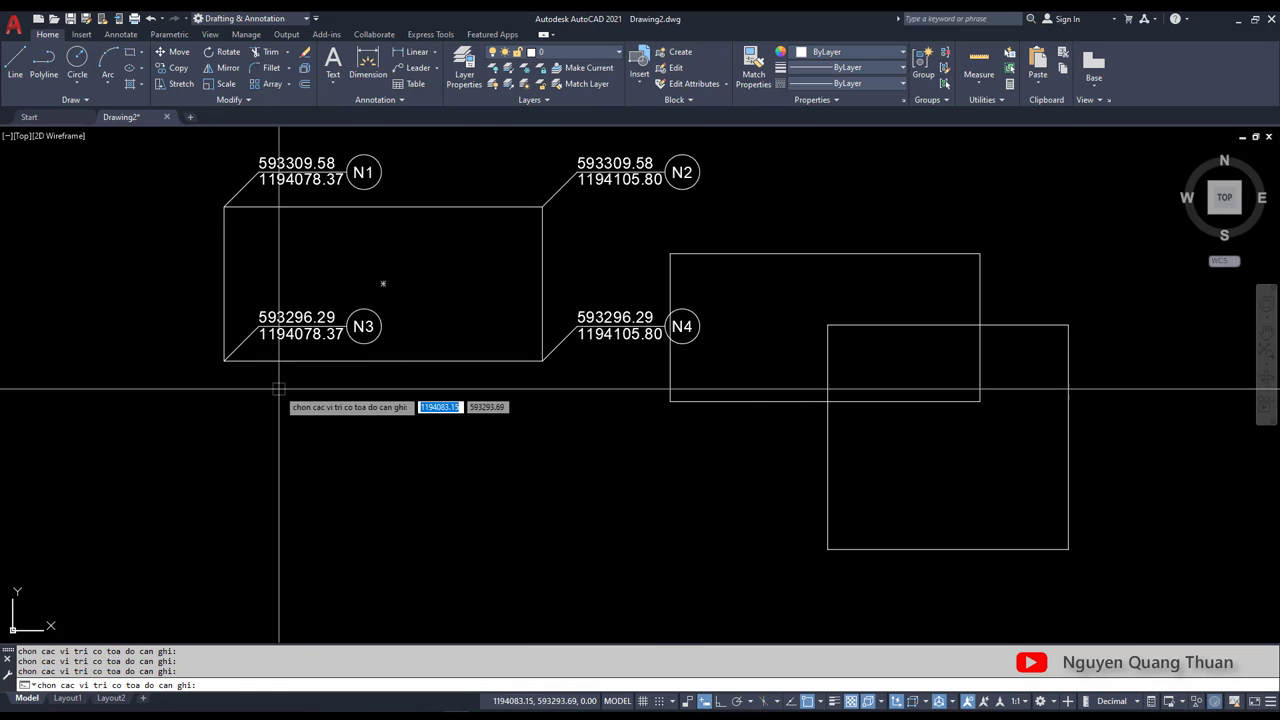
pyautogui.moveTo(421, 220); pyautogui.dragTo(451, 277, button='middle')
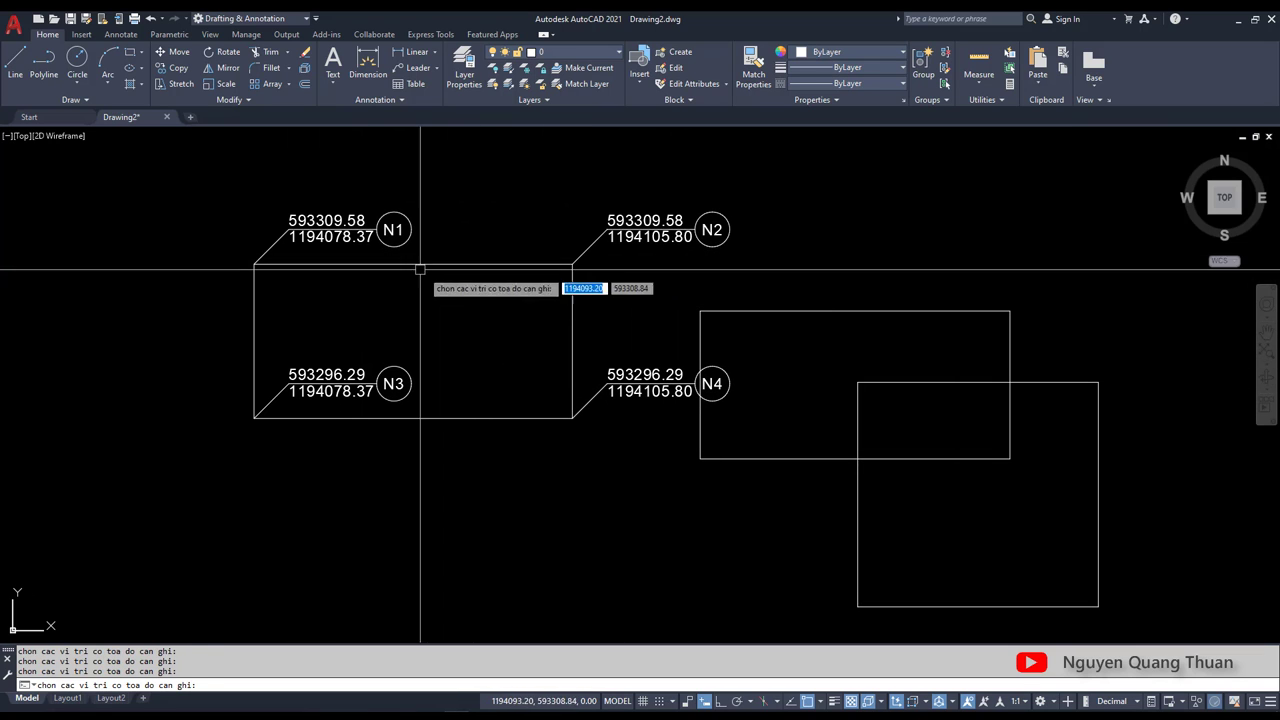
pyautogui.press('Escape')
pyautogui.scroll(2, 318, 240)
pyautogui.moveTo(318, 240); pyautogui.dragTo(405, 243, button='middle')
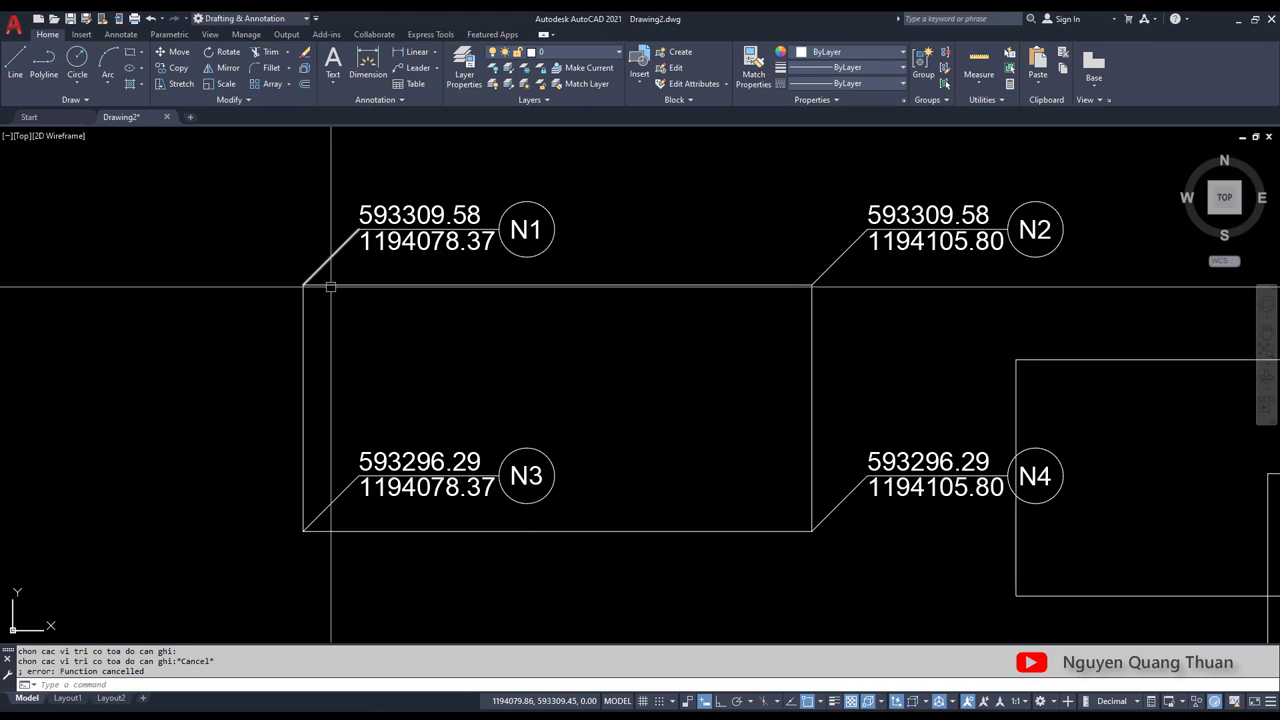
# Window-select the labelled rectangle and move it with its N1–N4 labels away from the others
pyautogui.scroll(-3, 489, 347)
pyautogui.scroll(2, 560, 330)
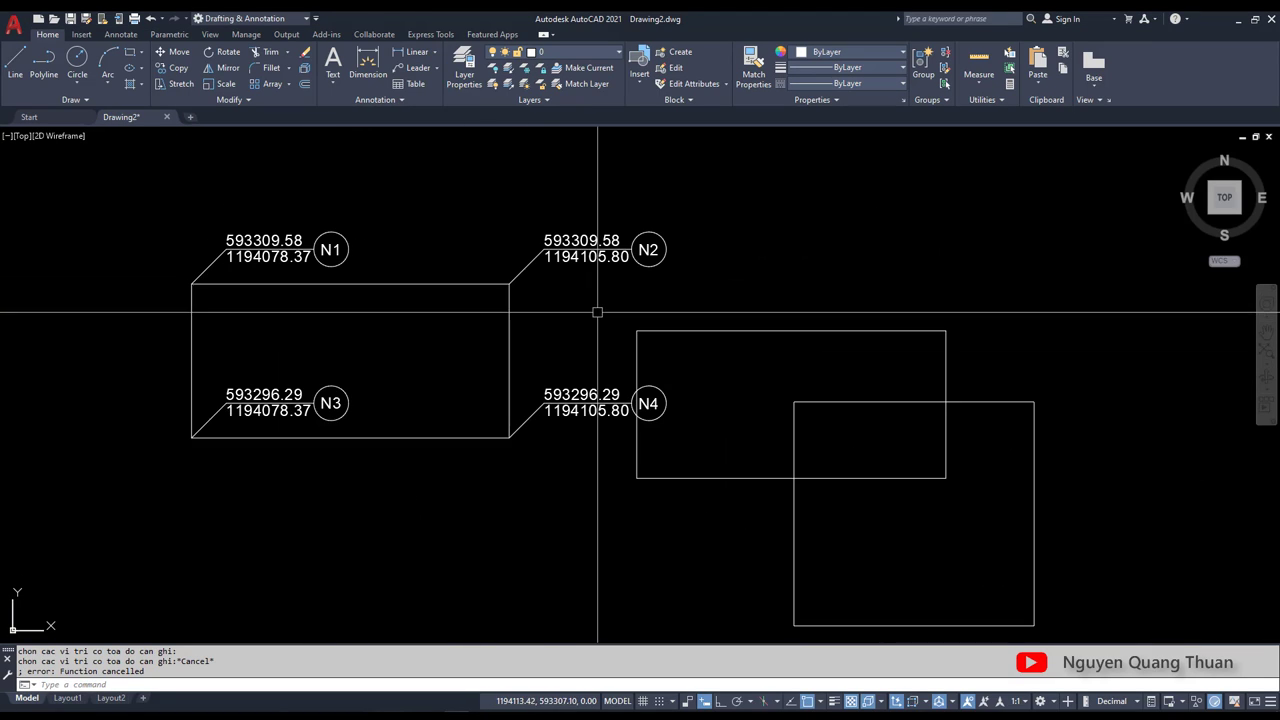
pyautogui.moveTo(709, 360); pyautogui.dragTo(518, 353, button='middle')
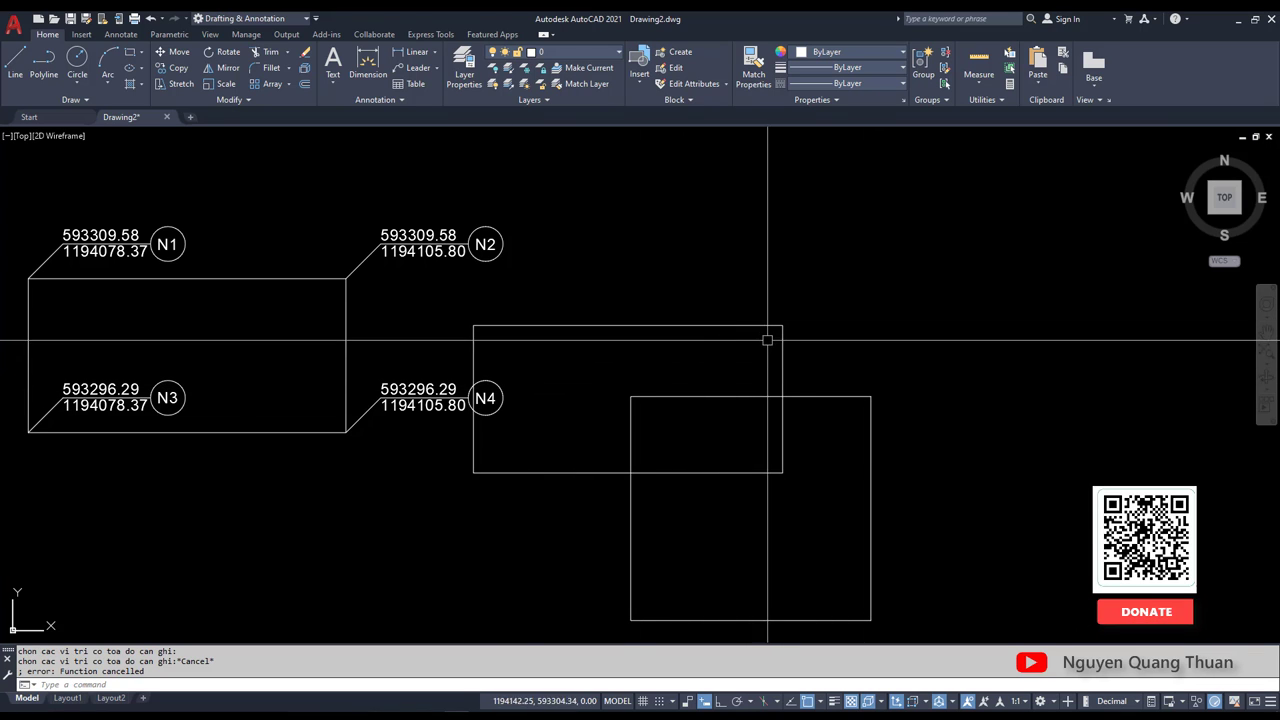
pyautogui.moveTo(448, 236); pyautogui.dragTo(571, 233, button='middle')
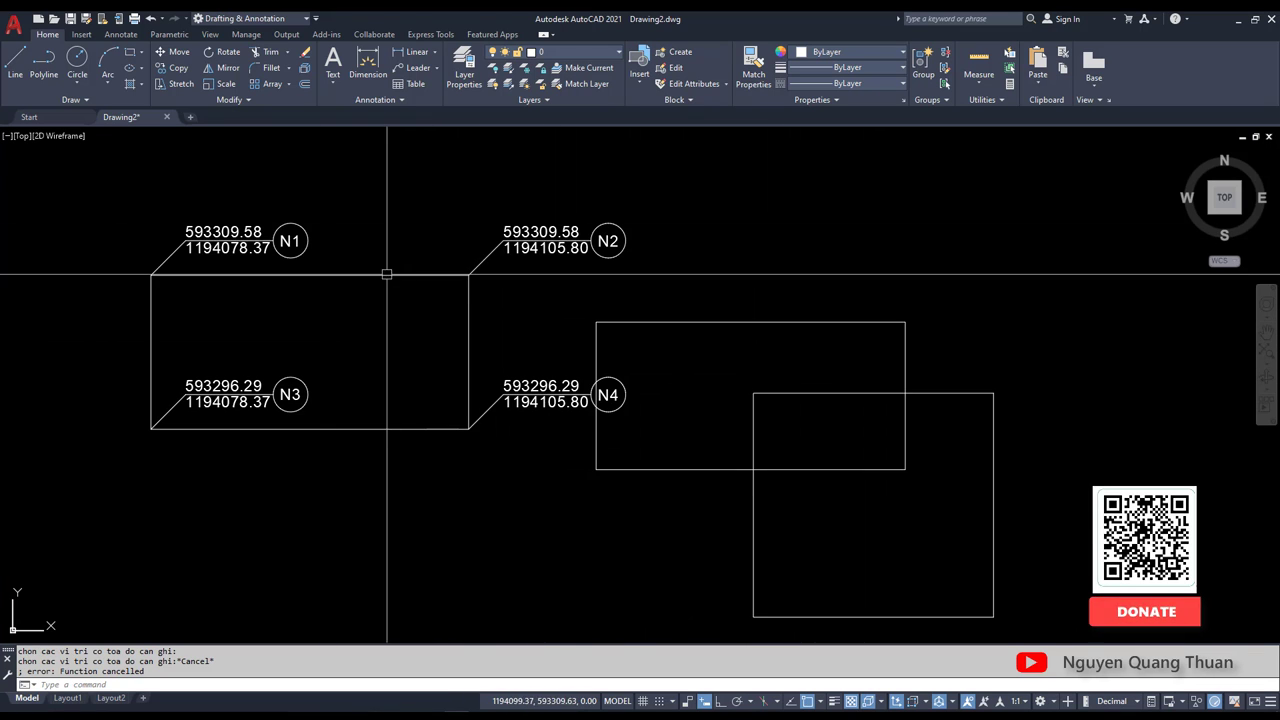
pyautogui.scroll(2, 277, 270)
pyautogui.scroll(1, 290, 268)
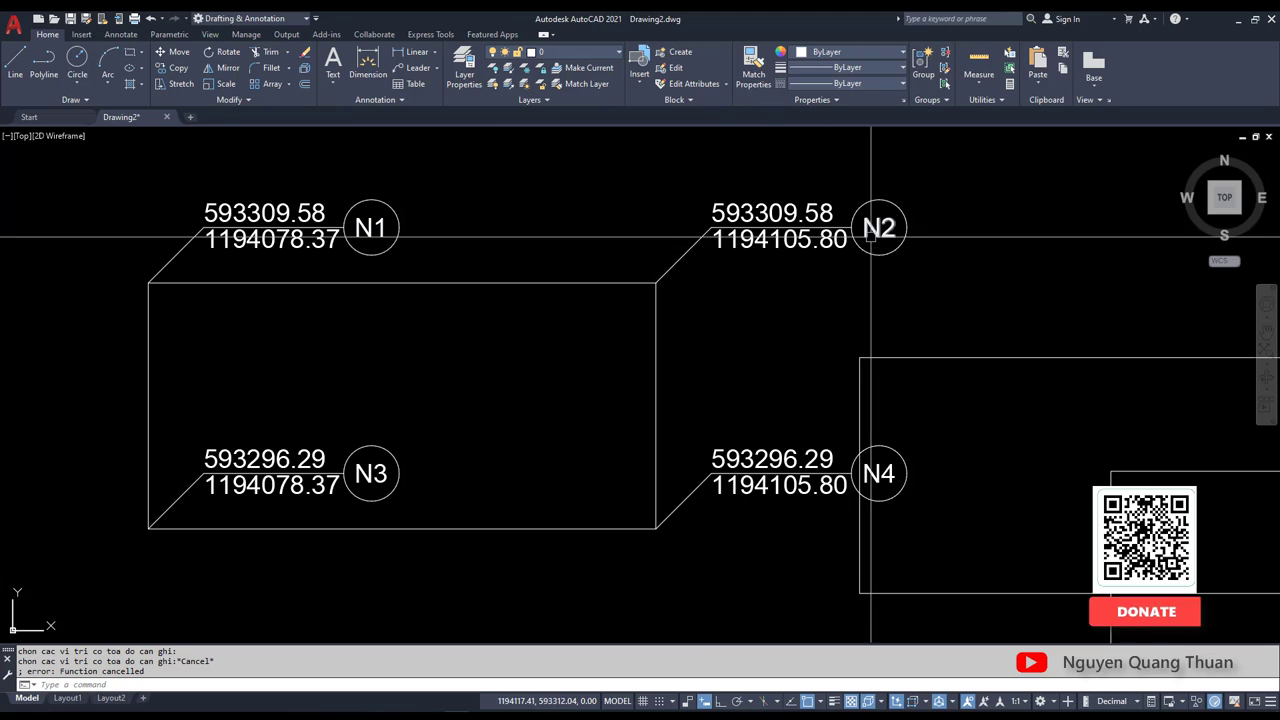
pyautogui.scroll(-5, 455, 288)
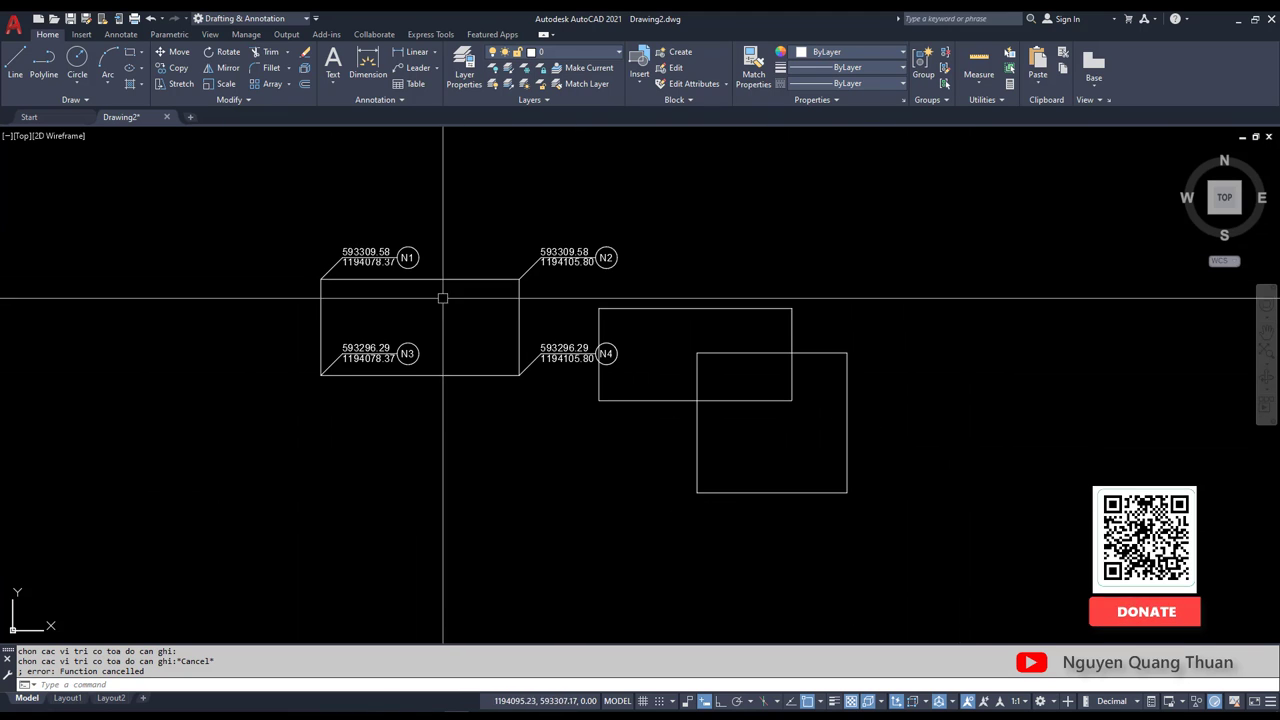
pyautogui.click(257, 192)
pyautogui.click(649, 395)
pyautogui.write('m')
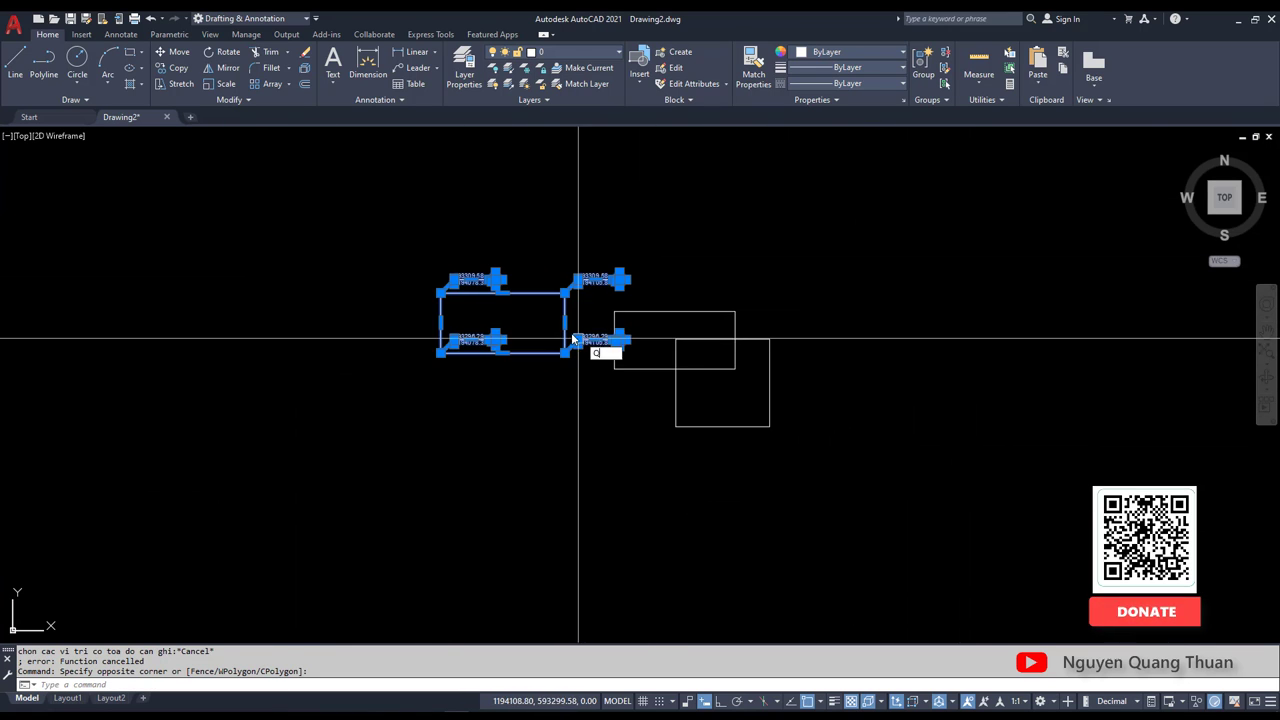
pyautogui.press('Return')
pyautogui.click(535, 365)
pyautogui.scroll(2, 357, 259)
pyautogui.scroll(-2, 357, 259)
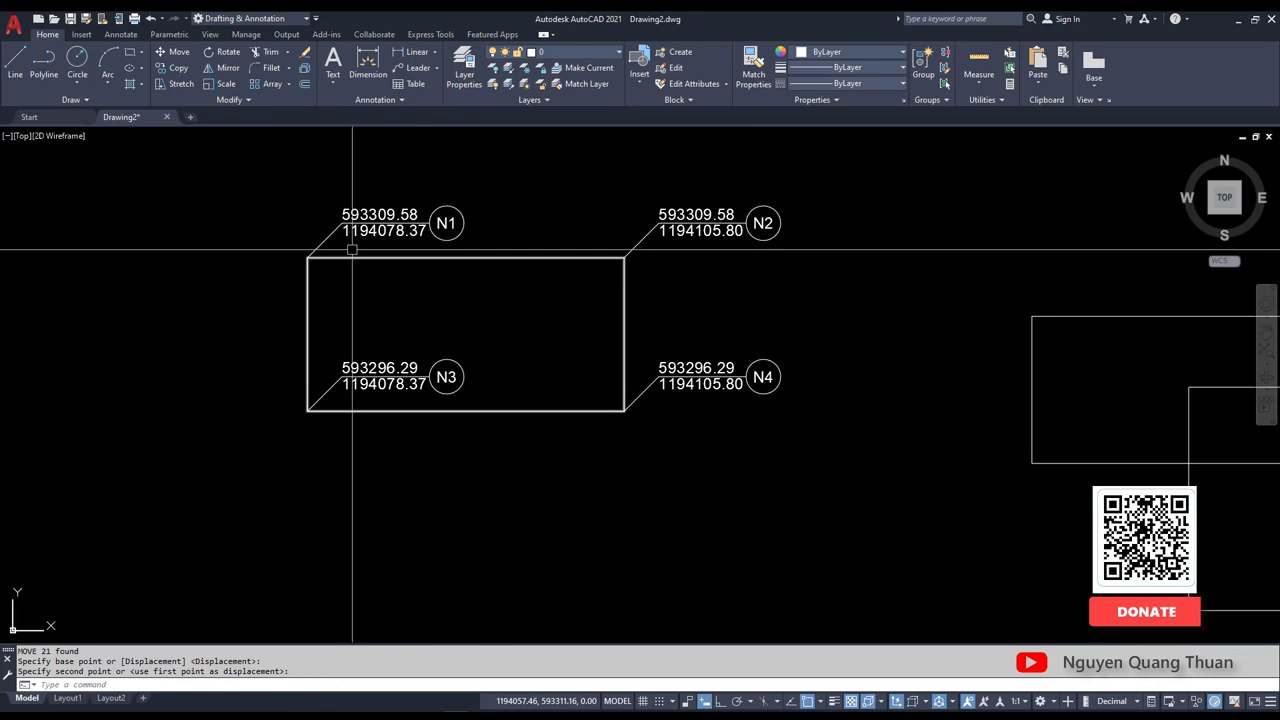
pyautogui.click(583, 303)
# Clear the selection and reselect the moved labels and rectangle
pyautogui.scroll(3, 593, 233)
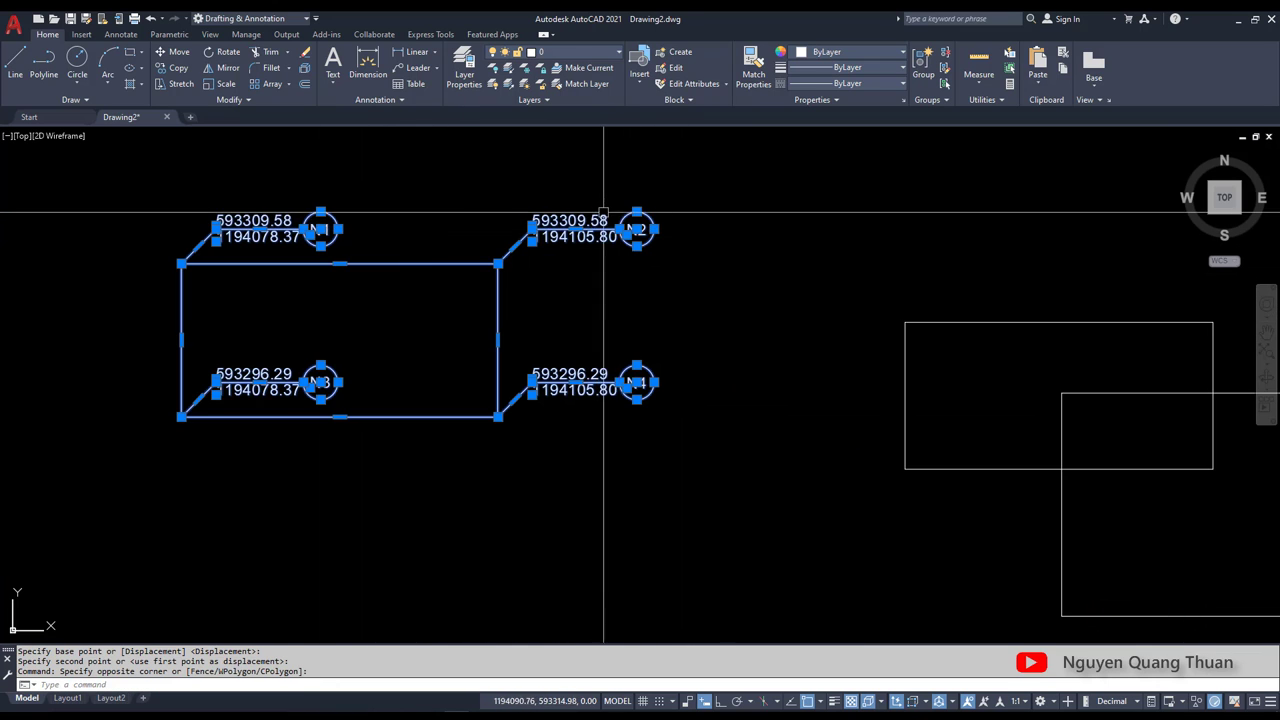
pyautogui.press('Escape')
pyautogui.click(686, 323)
pyautogui.click(500, 180)
pyautogui.scroll(-3, 603, 286)
pyautogui.press('Escape')
pyautogui.press('Escape')
pyautogui.click(500, 291)
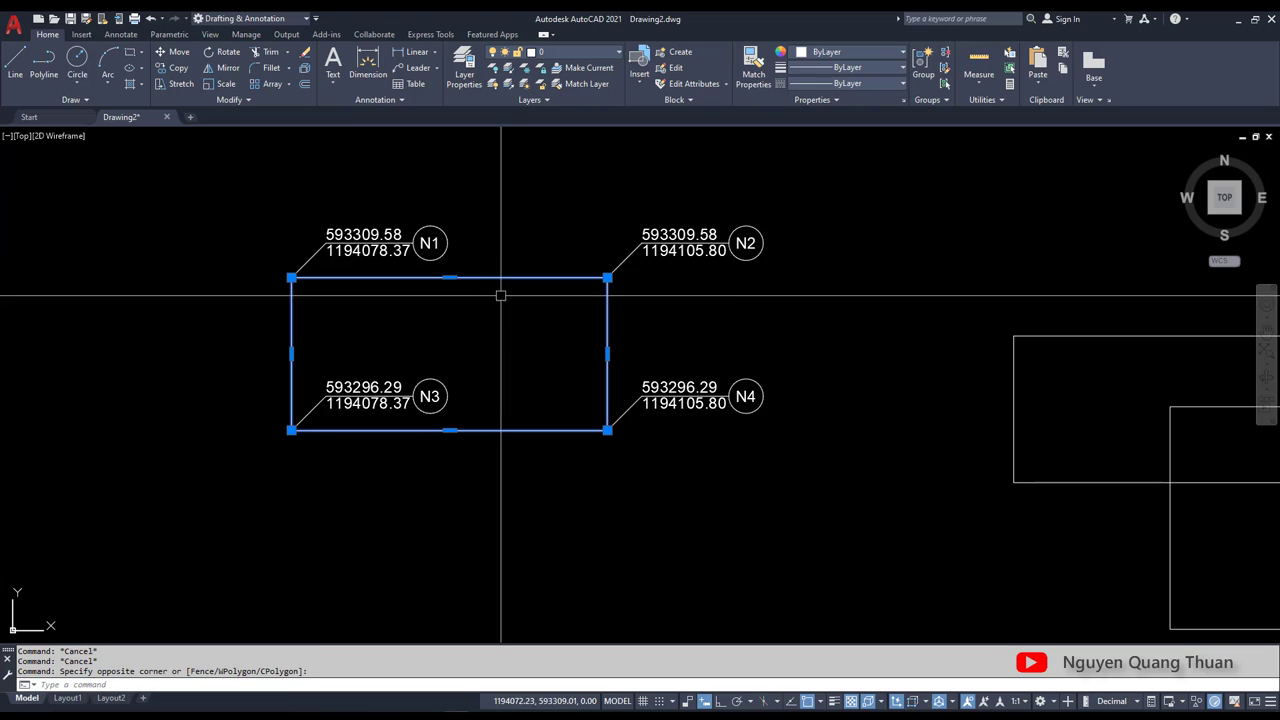
pyautogui.scroll(2, 593, 285)
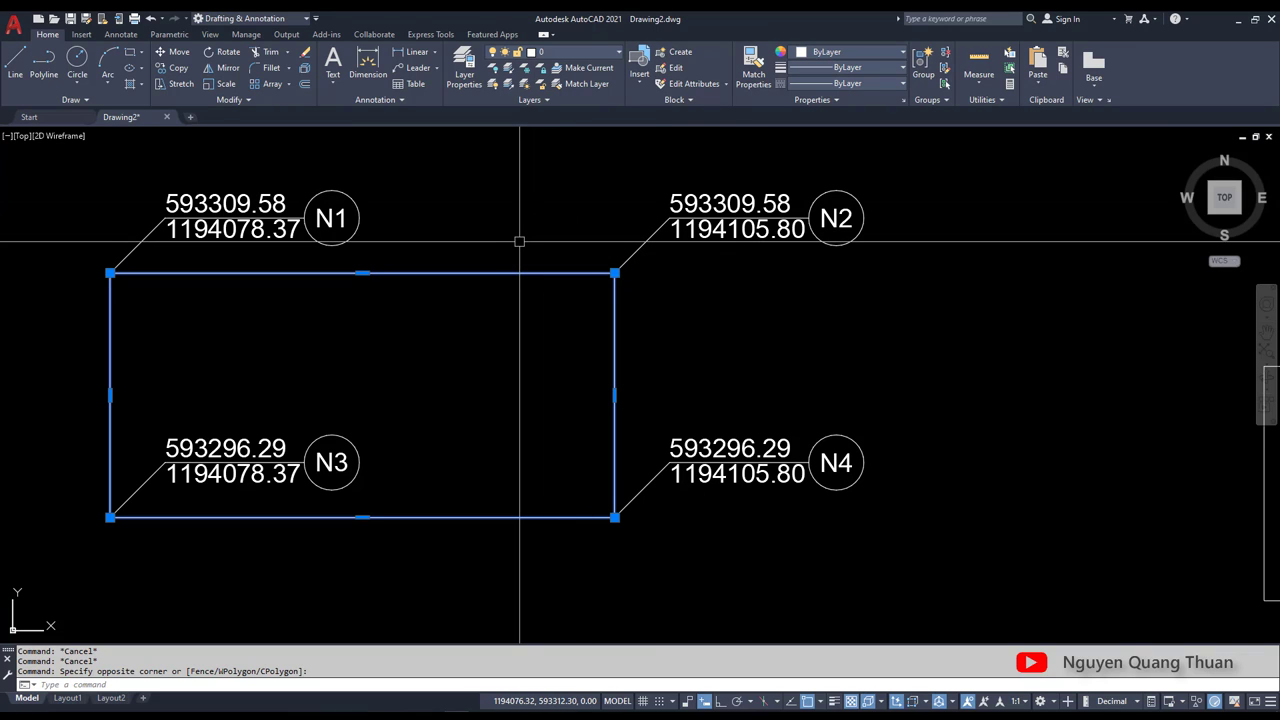
pyautogui.write('LA')
# Create a new layer named Net cat with red colour
pyautogui.press('Return')
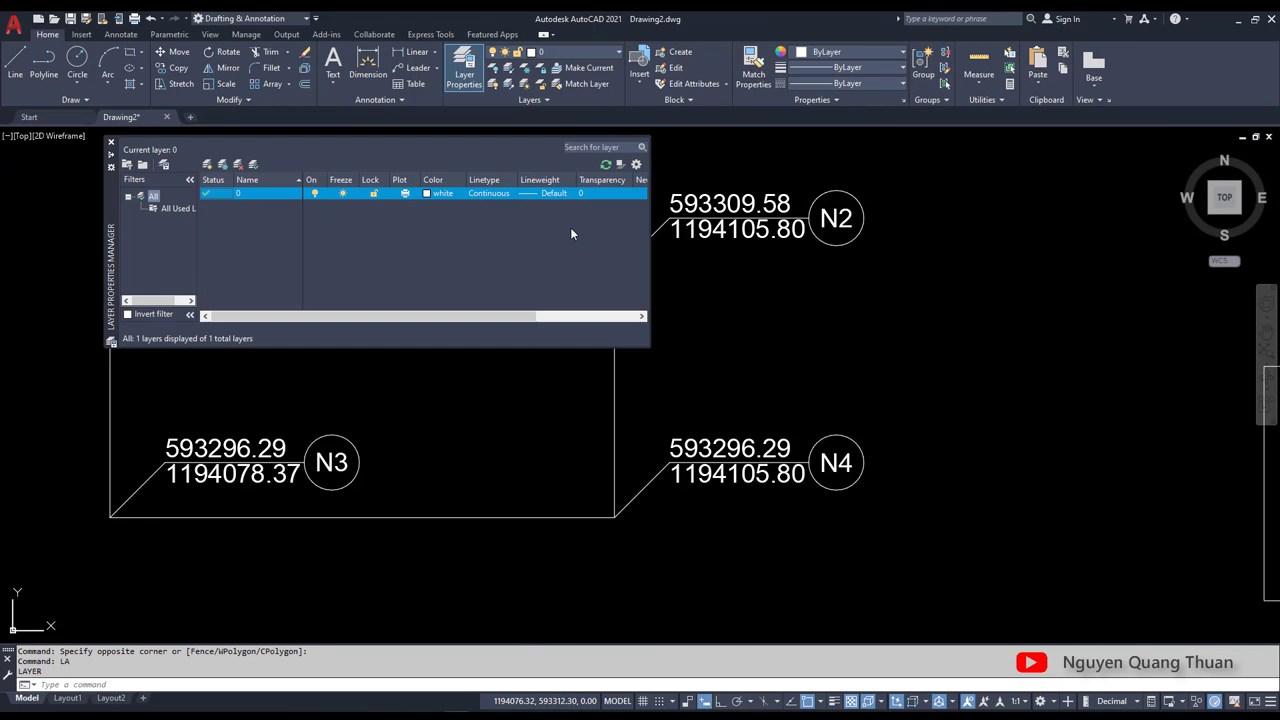
pyautogui.click(208, 165)
pyautogui.write('Net cat')
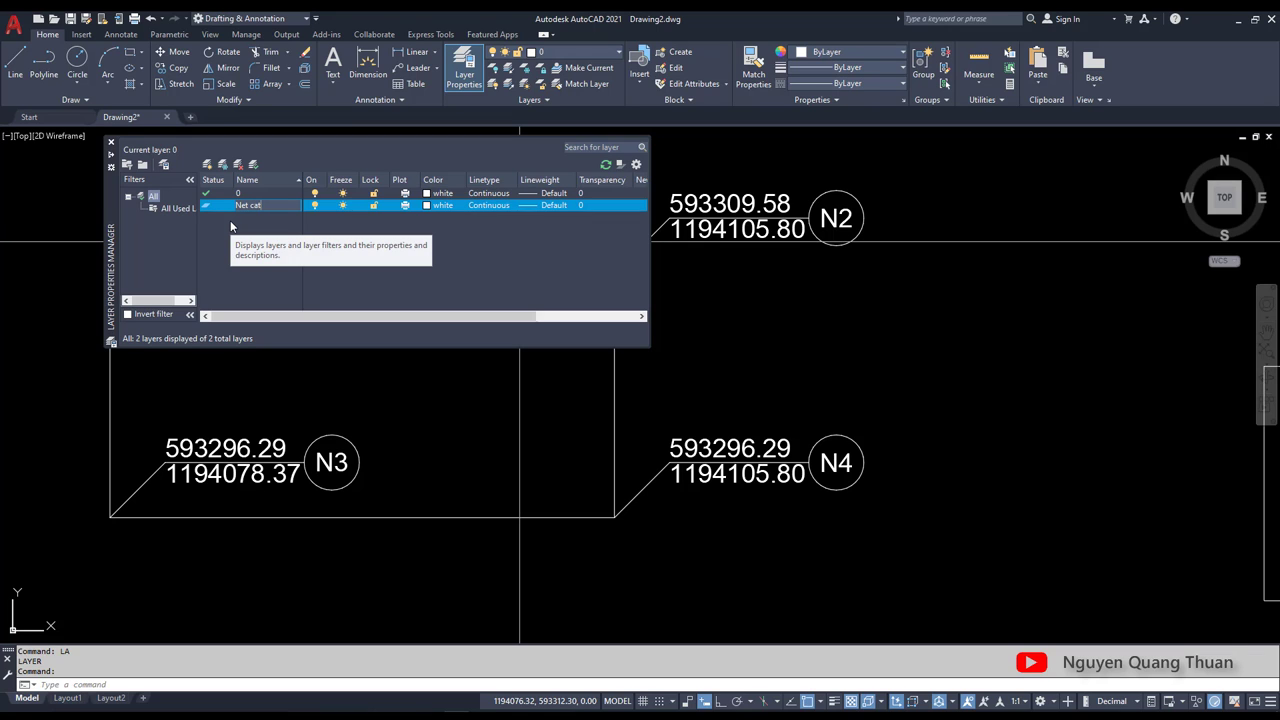
pyautogui.click(437, 206)
pyautogui.write('20')
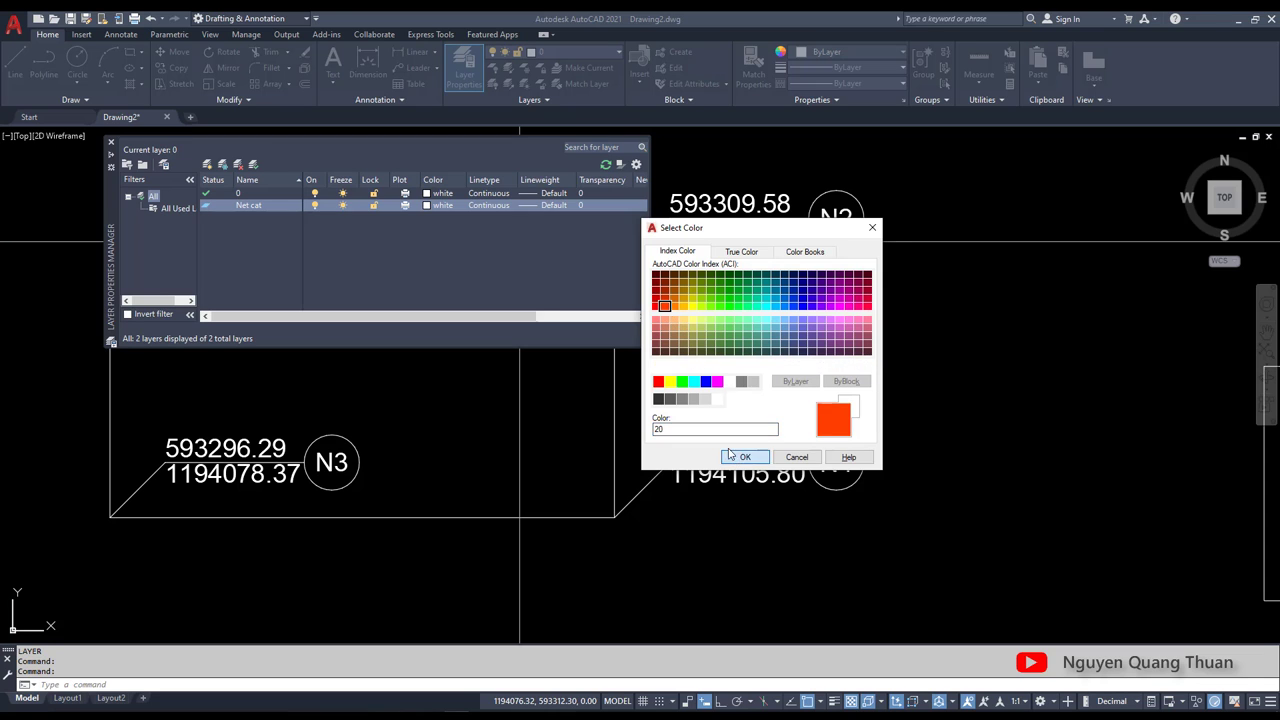
pyautogui.click(745, 456)
# Put the rectangle on the Net cat layer
pyautogui.click(461, 289)
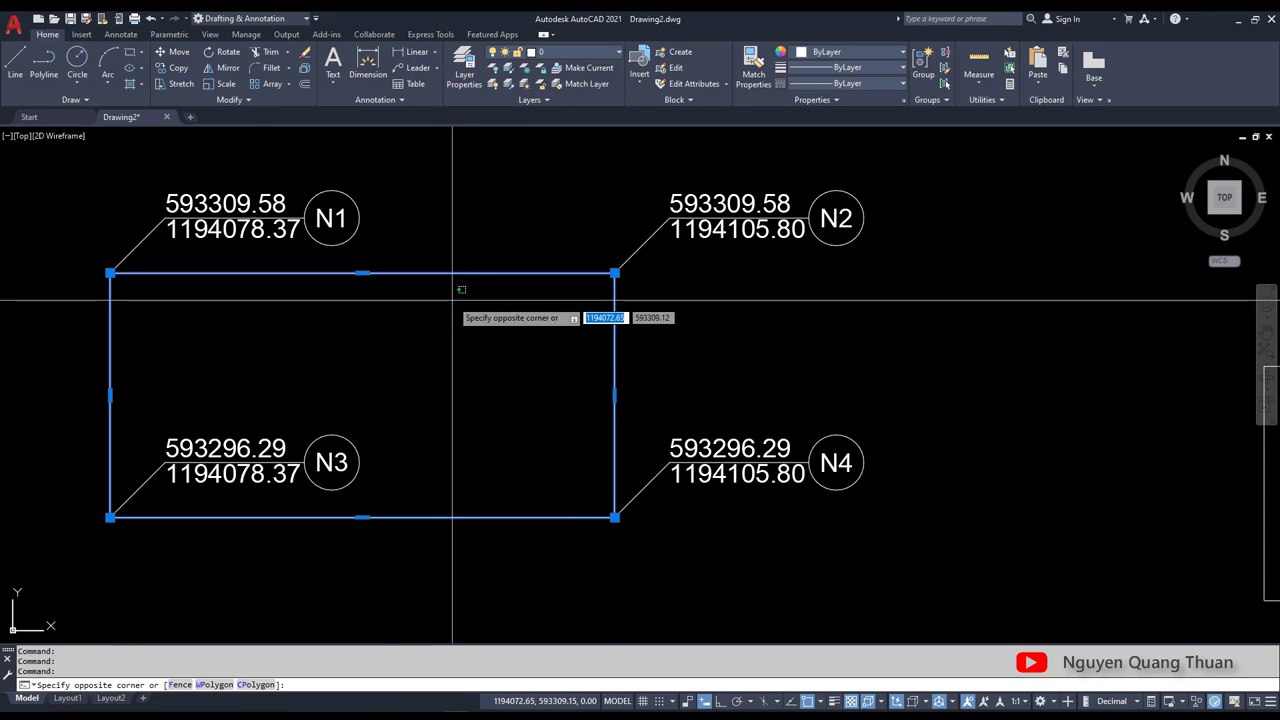
pyautogui.click(565, 52)
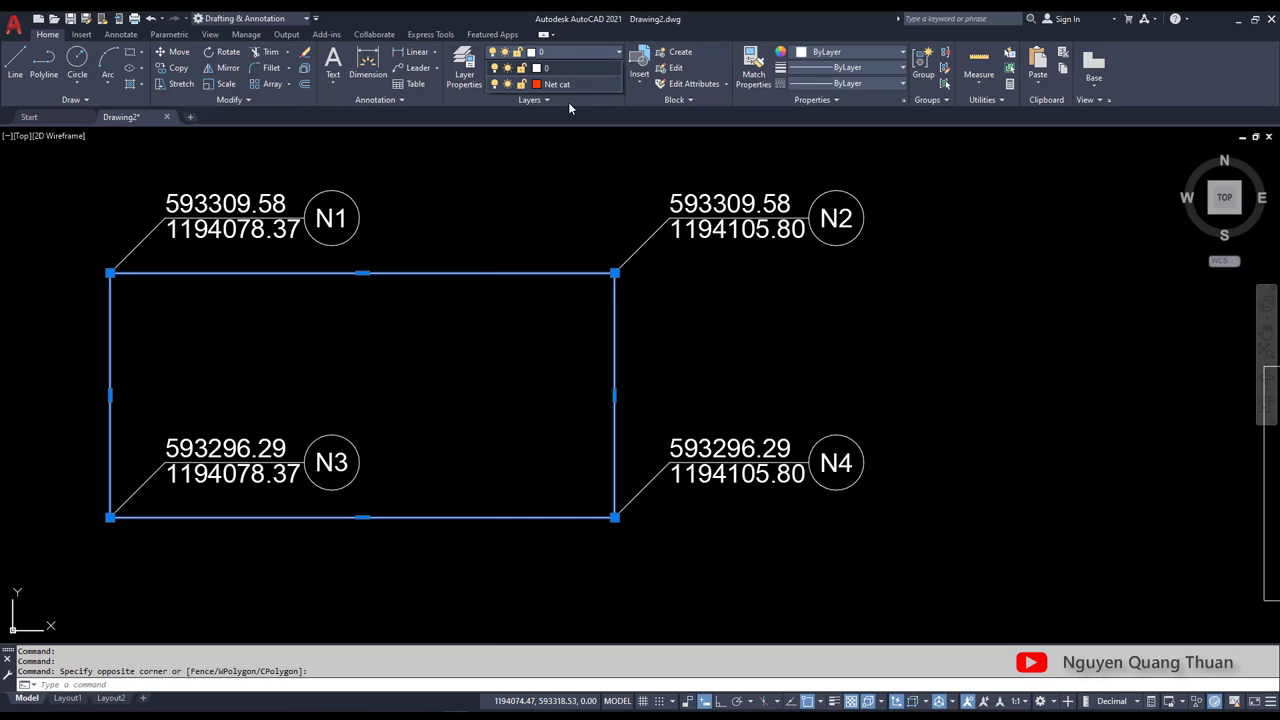
pyautogui.click(557, 84)
pyautogui.press('Escape')
pyautogui.scroll(-3, 447, 279)
pyautogui.press('Escape')
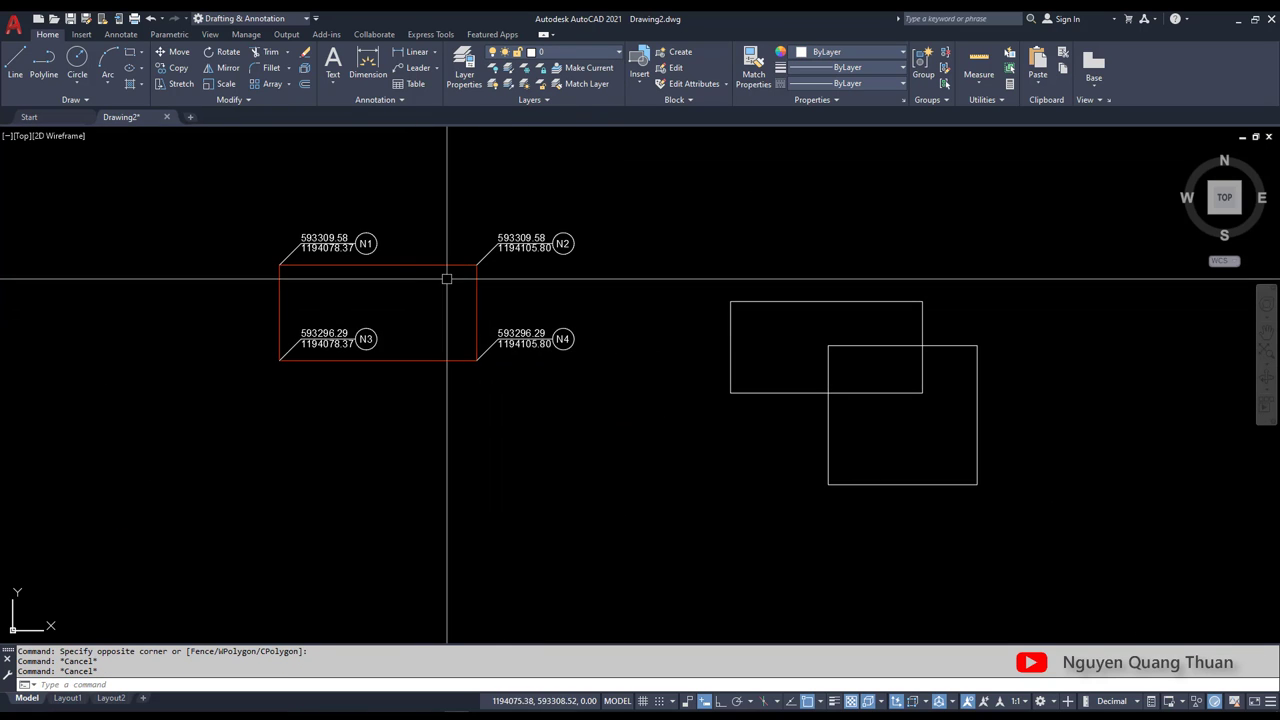
pyautogui.scroll(-2, 447, 279)
# Select all rectangles and labels and erase them, leaving the drawing empty
pyautogui.click(592, 249)
pyautogui.click(903, 451)
pyautogui.press('Escape')
pyautogui.moveTo(863, 457); pyautogui.dragTo(363, 167)
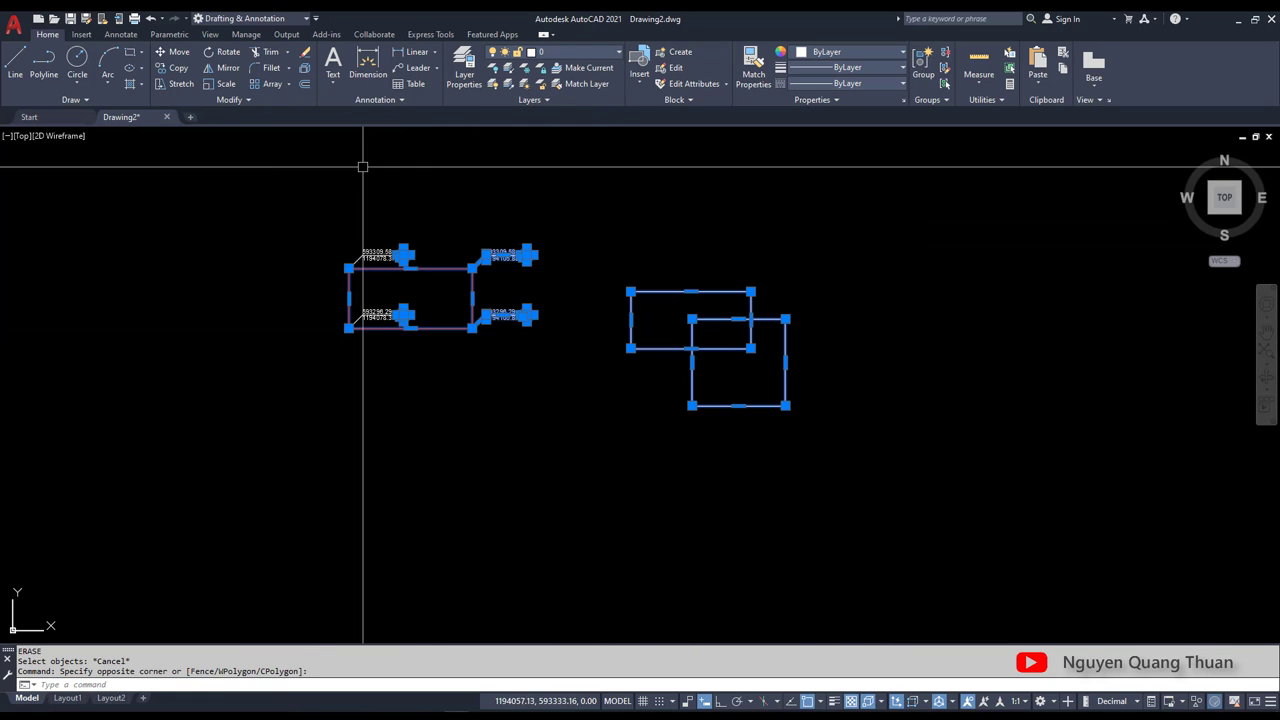
pyautogui.press('Delete')
pyautogui.press('Escape')
pyautogui.hotkey('ctrl', 'z')
pyautogui.click(903, 440)
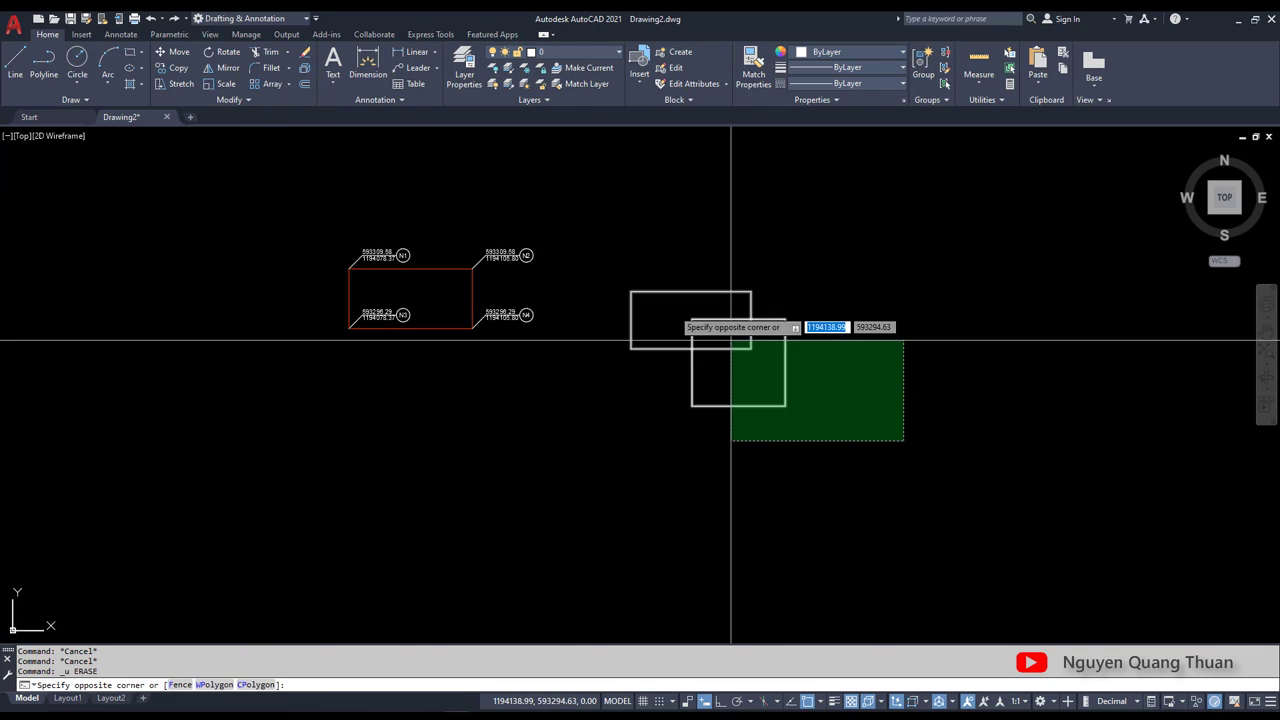
pyautogui.click(731, 341)
pyautogui.click(589, 340)
pyautogui.click(120, 206)
pyautogui.write('E')
pyautogui.press('Return')
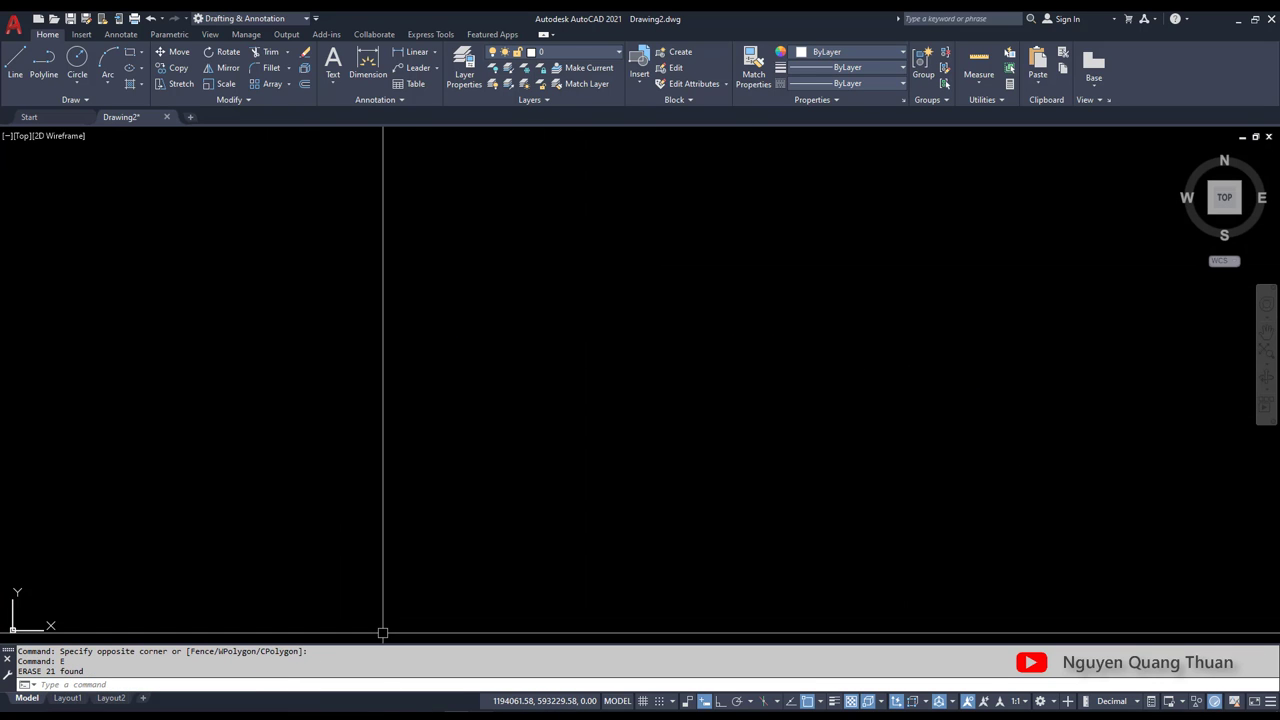
pyautogui.hotkey('alt', 'Tab')
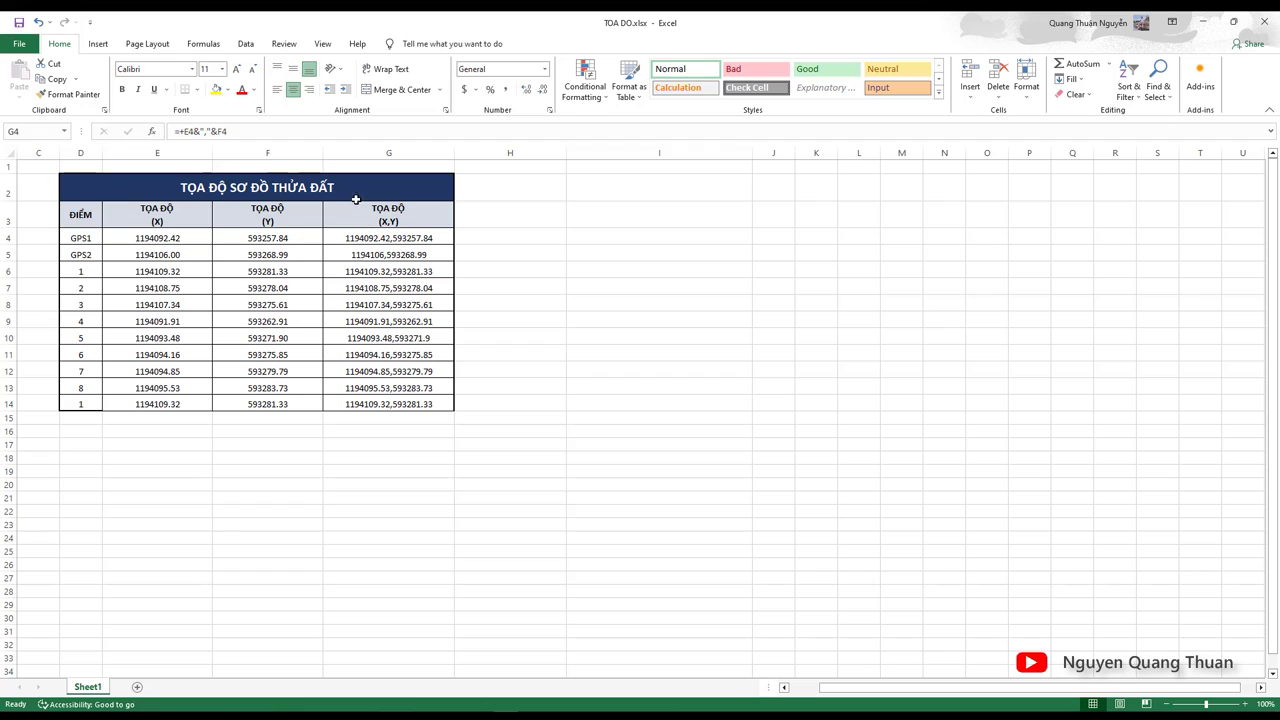
# Check the X, Y and combined X,Y columns, then copy cells G4:G14
pyautogui.click(360, 196)
pyautogui.click(375, 231)
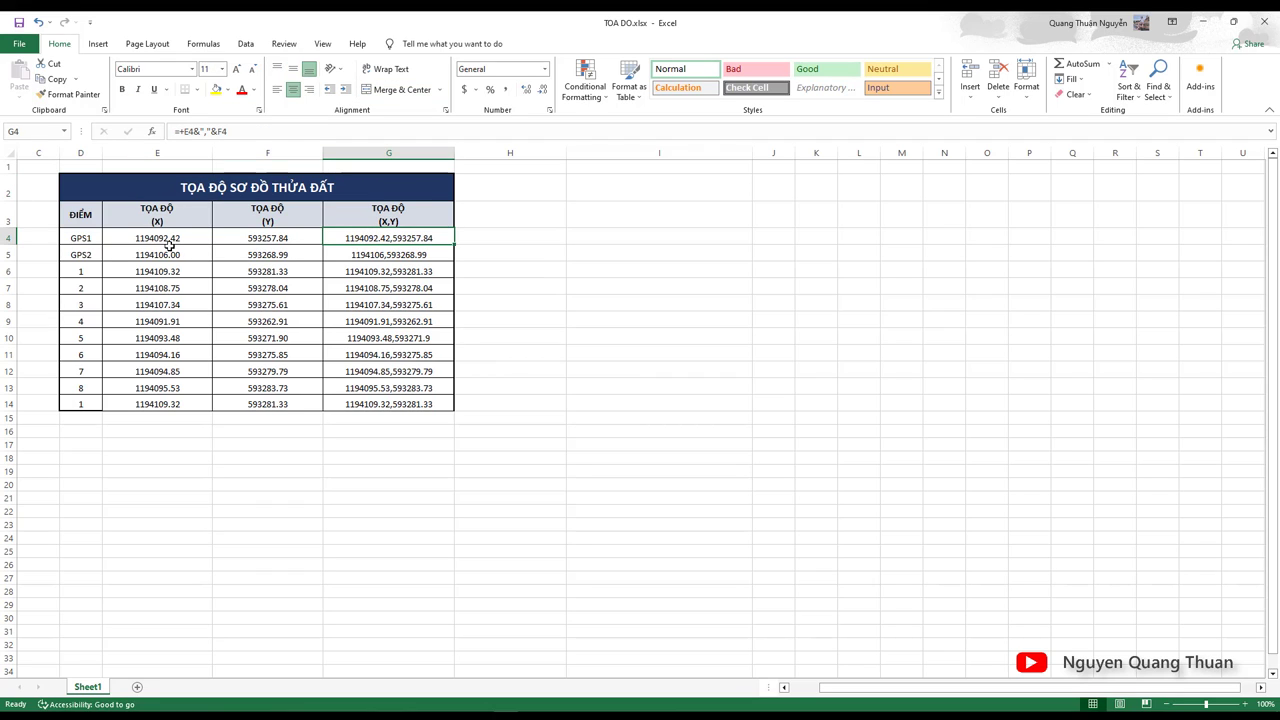
pyautogui.click(166, 239)
pyautogui.click(230, 238)
pyautogui.click(165, 271)
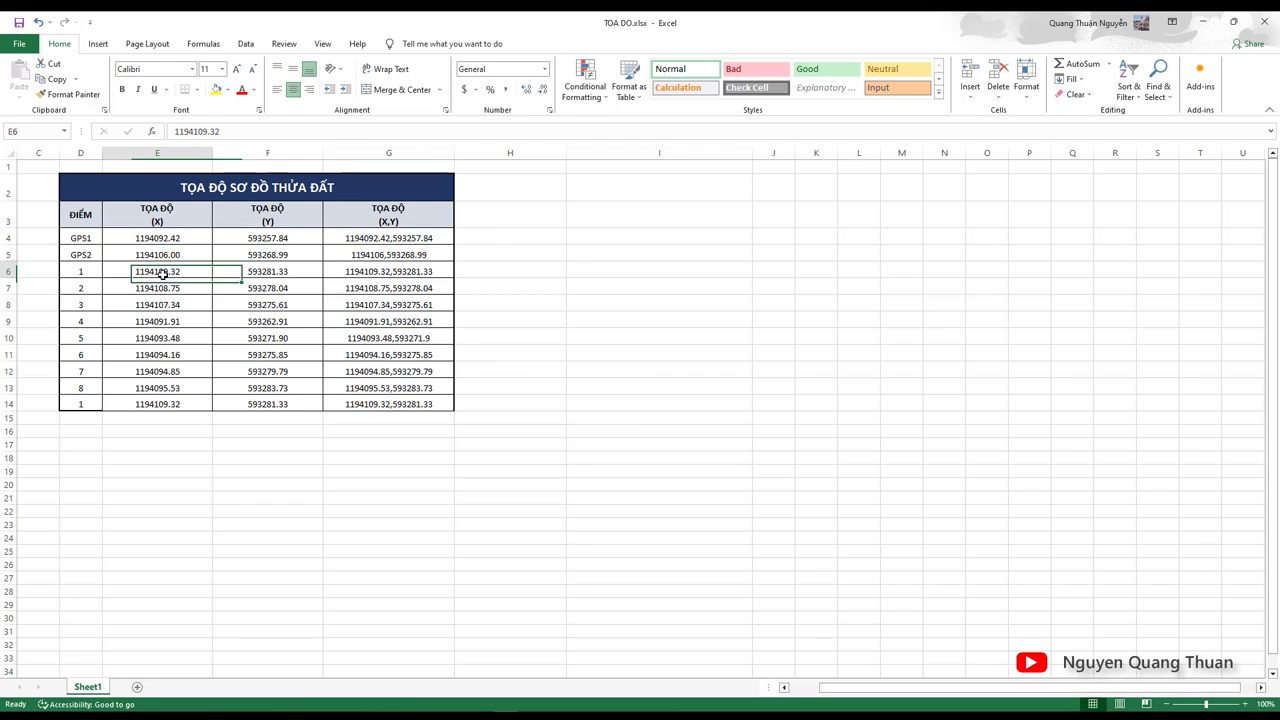
pyautogui.click(226, 255)
pyautogui.press('Down')
pyautogui.press('Down')
pyautogui.press('Down')
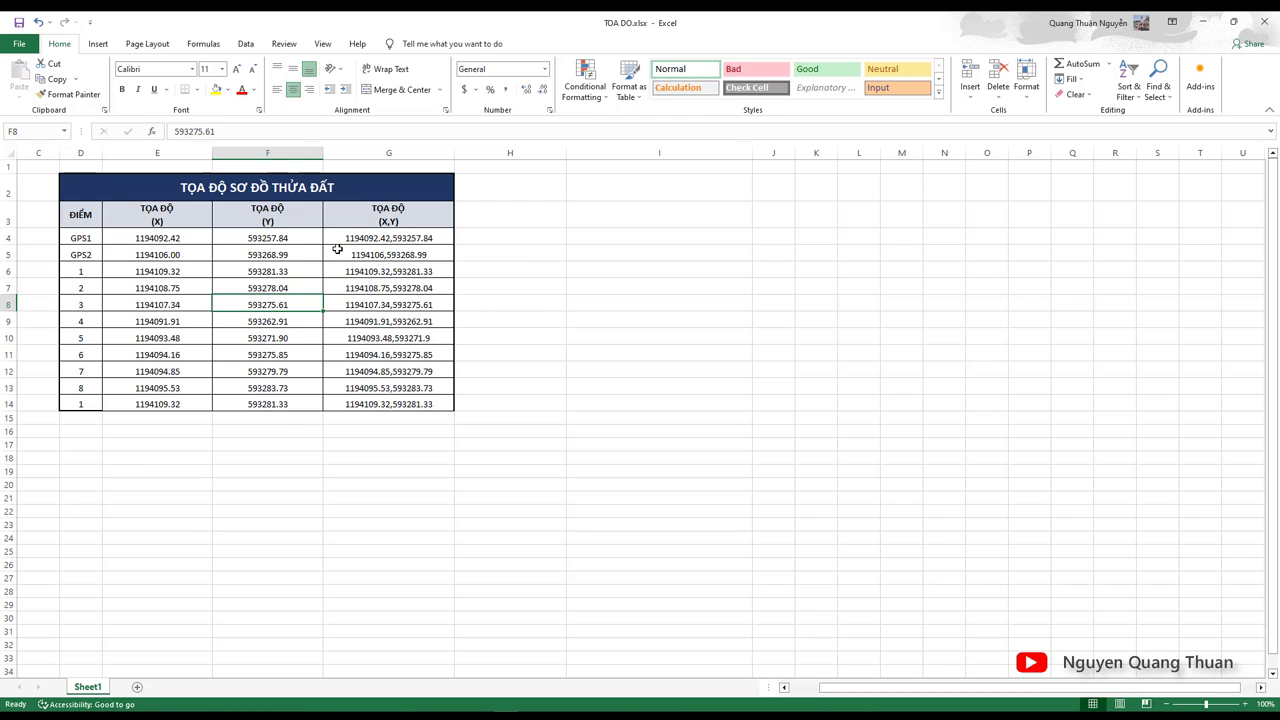
pyautogui.moveTo(396, 237); pyautogui.dragTo(394, 405)
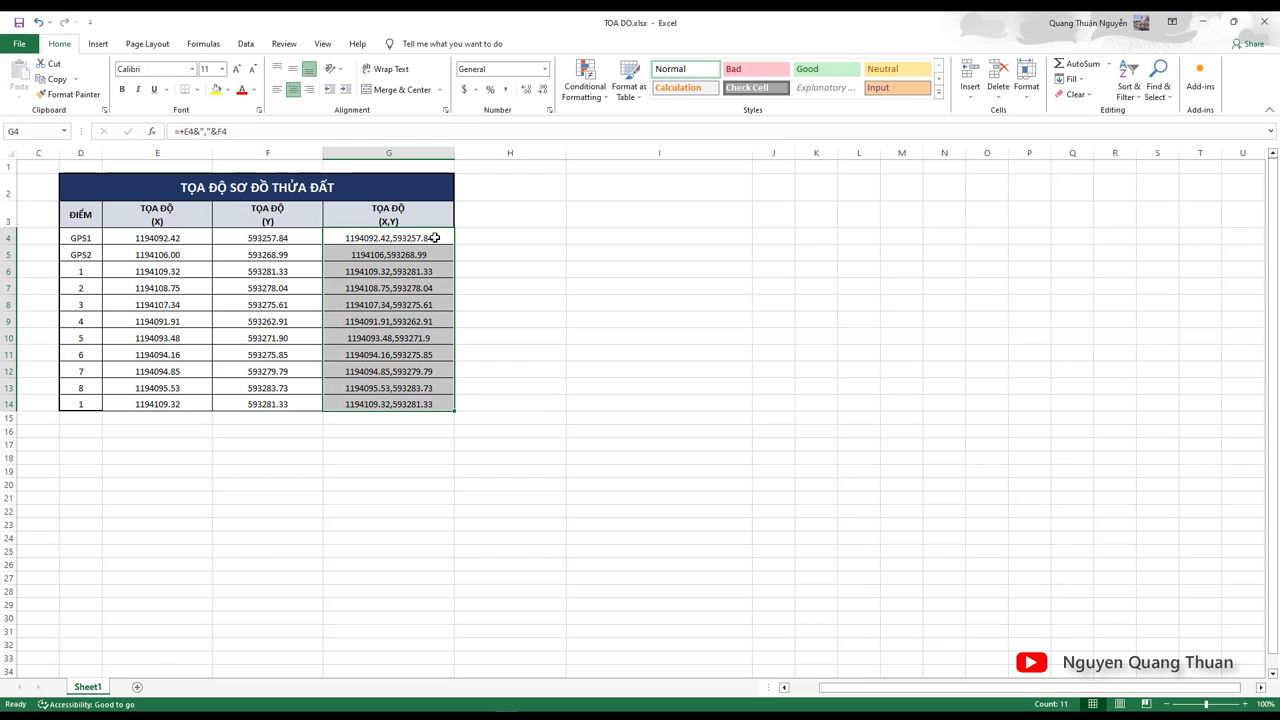
pyautogui.moveTo(423, 238); pyautogui.dragTo(416, 391)
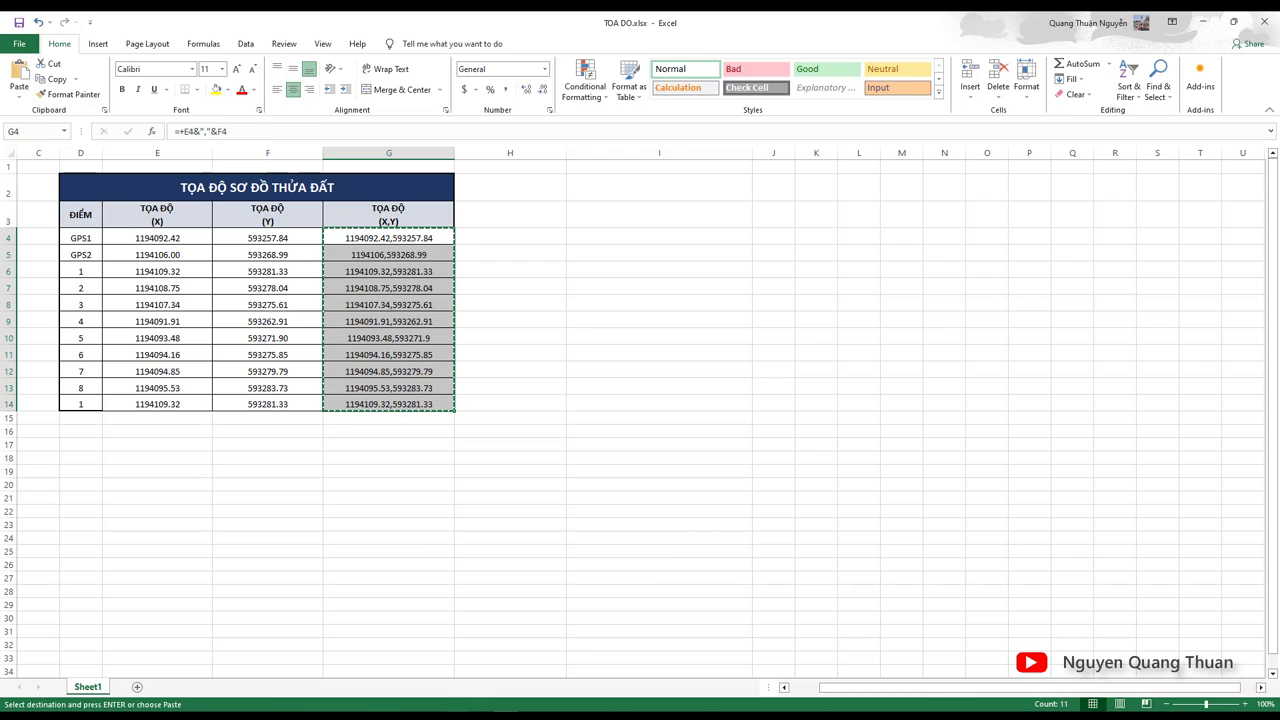
pyautogui.hotkey('alt', 'Tab')
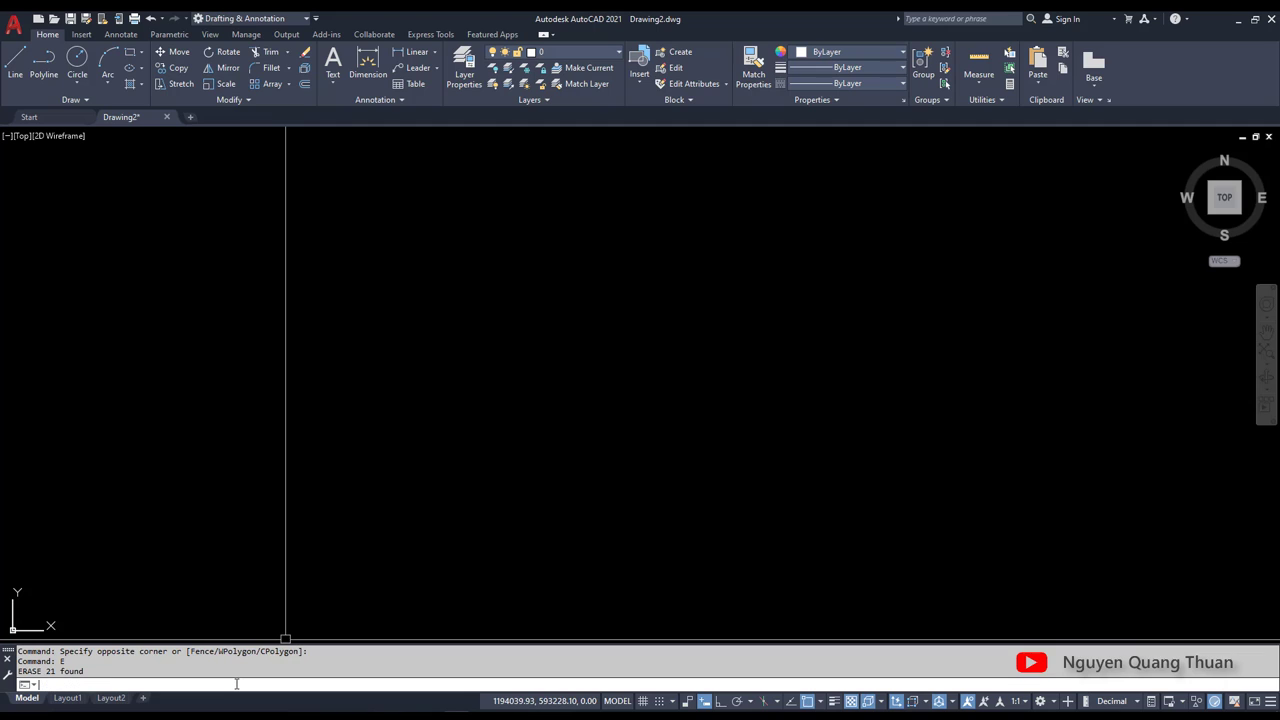
pyautogui.write('PL')
# Draw a polyline by pasting the copied X,Y coordinates as its points
pyautogui.press('Return')
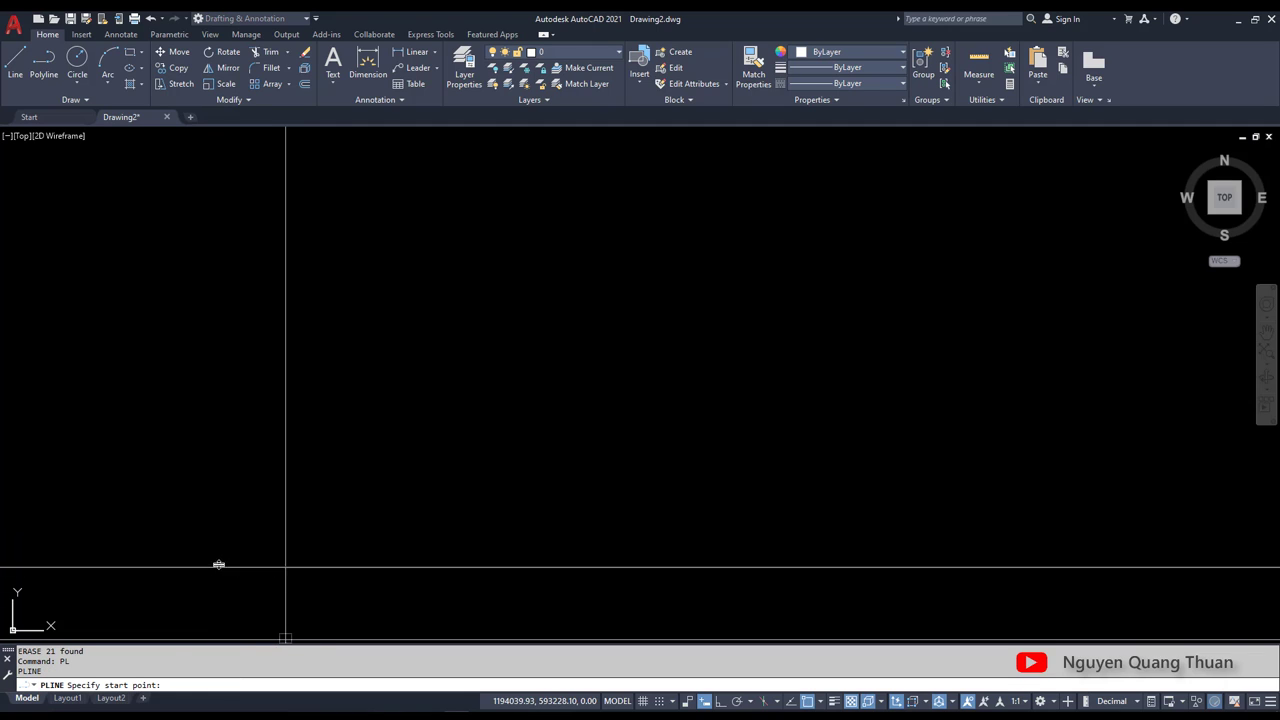
pyautogui.press('Escape')
pyautogui.press('F2')
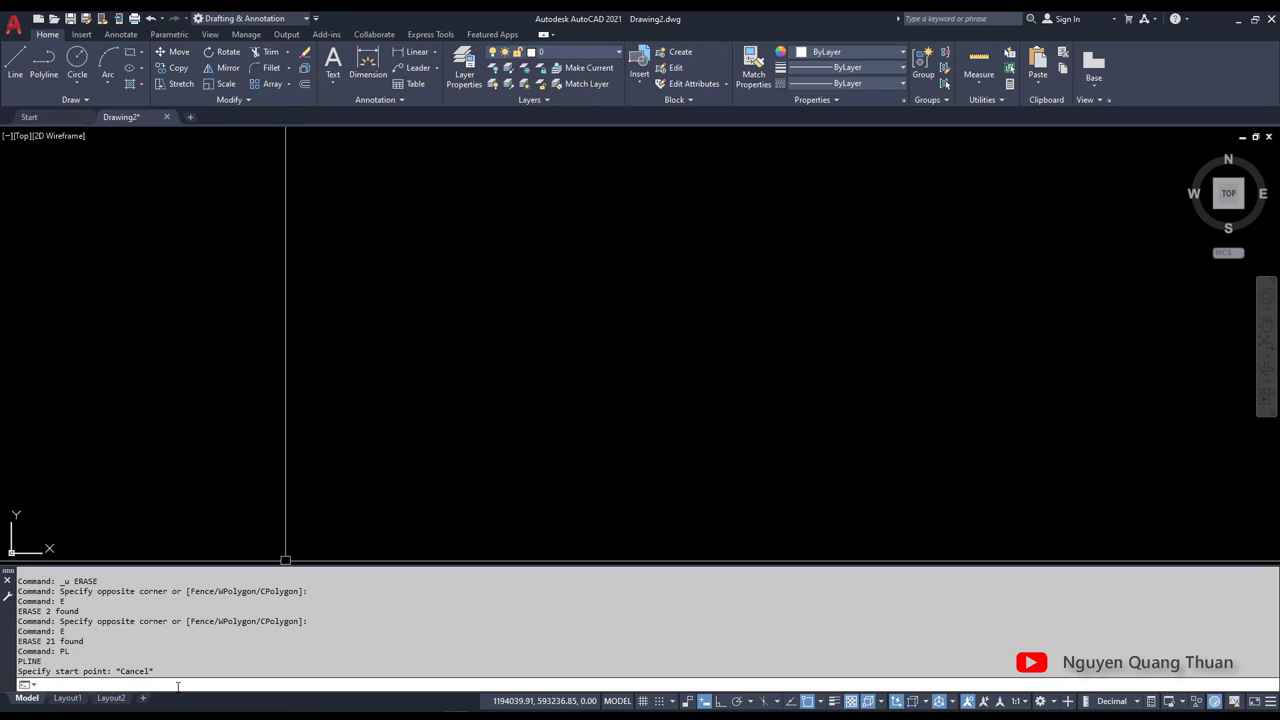
pyautogui.hotkey('ctrl', 'v')
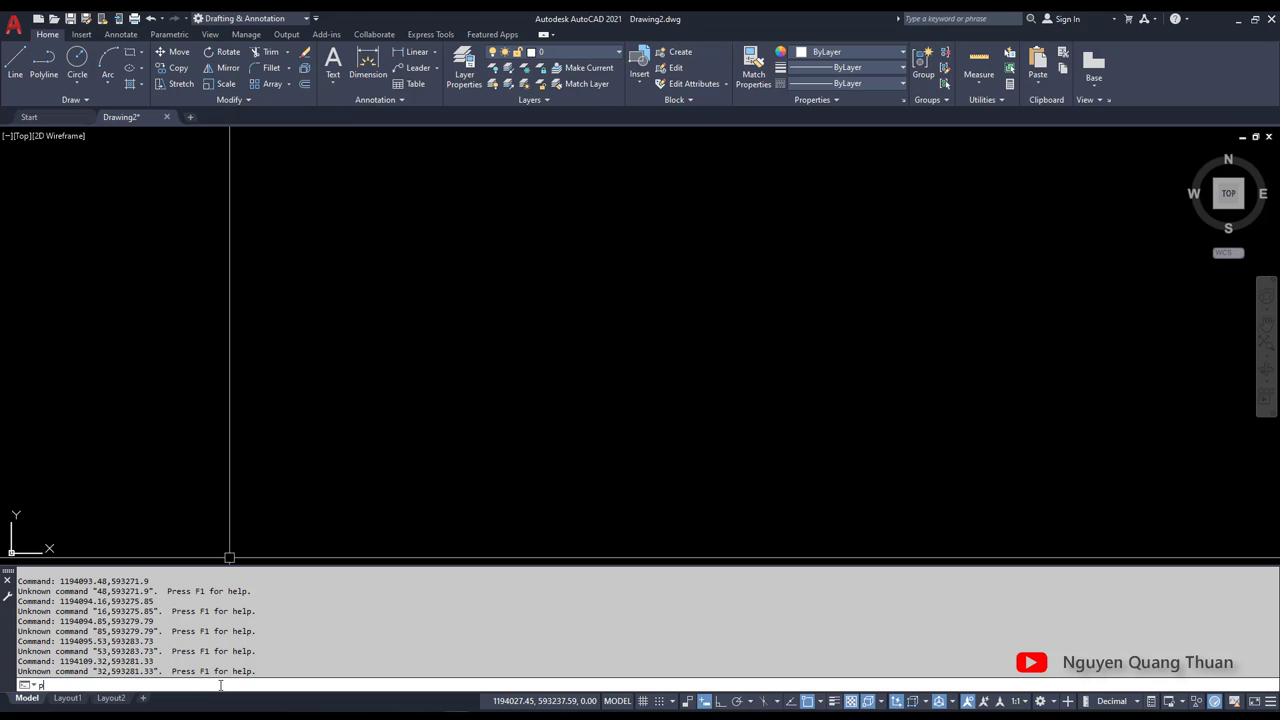
pyautogui.press('Return')
pyautogui.hotkey('ctrl', 'v')
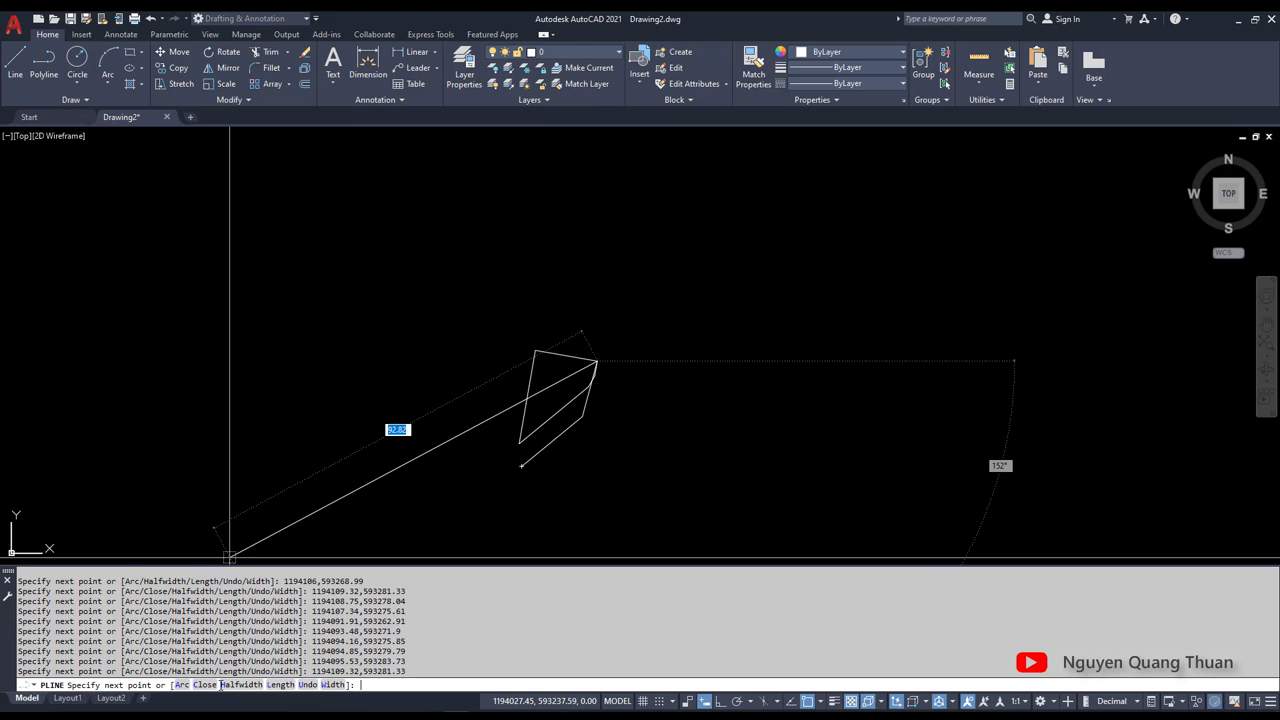
pyautogui.scroll(4, 600, 368)
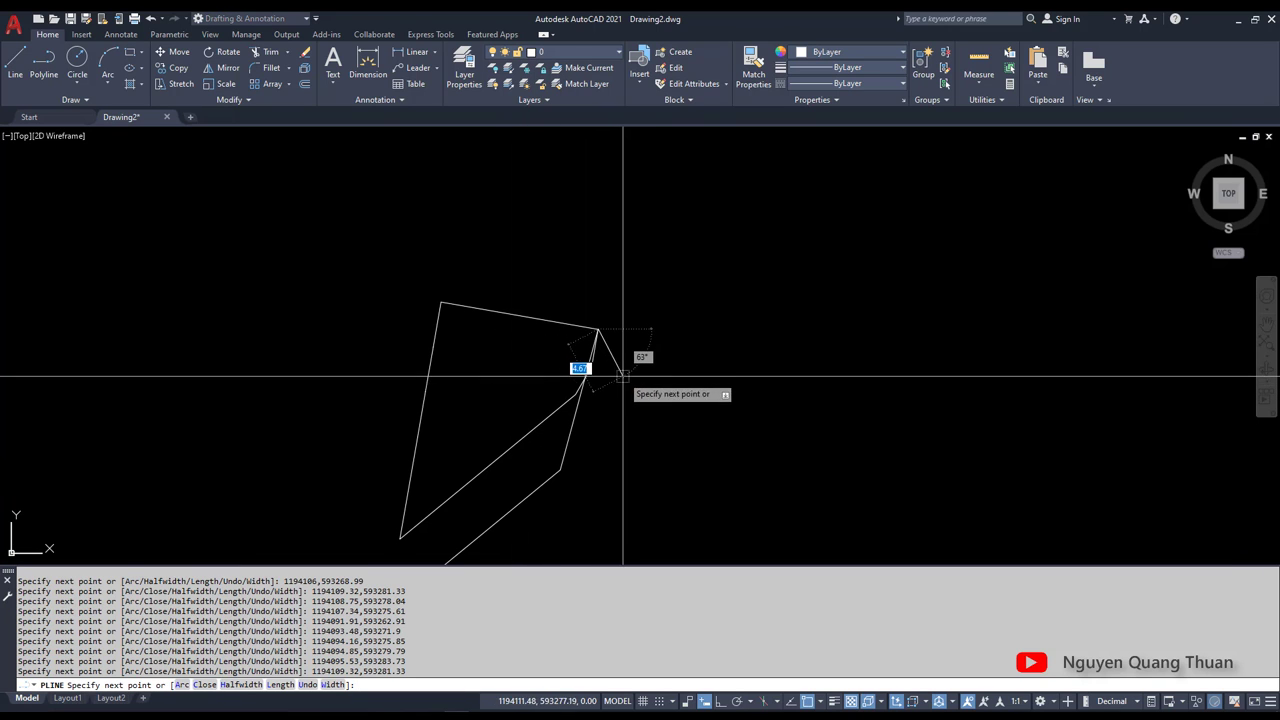
pyautogui.press('Return')
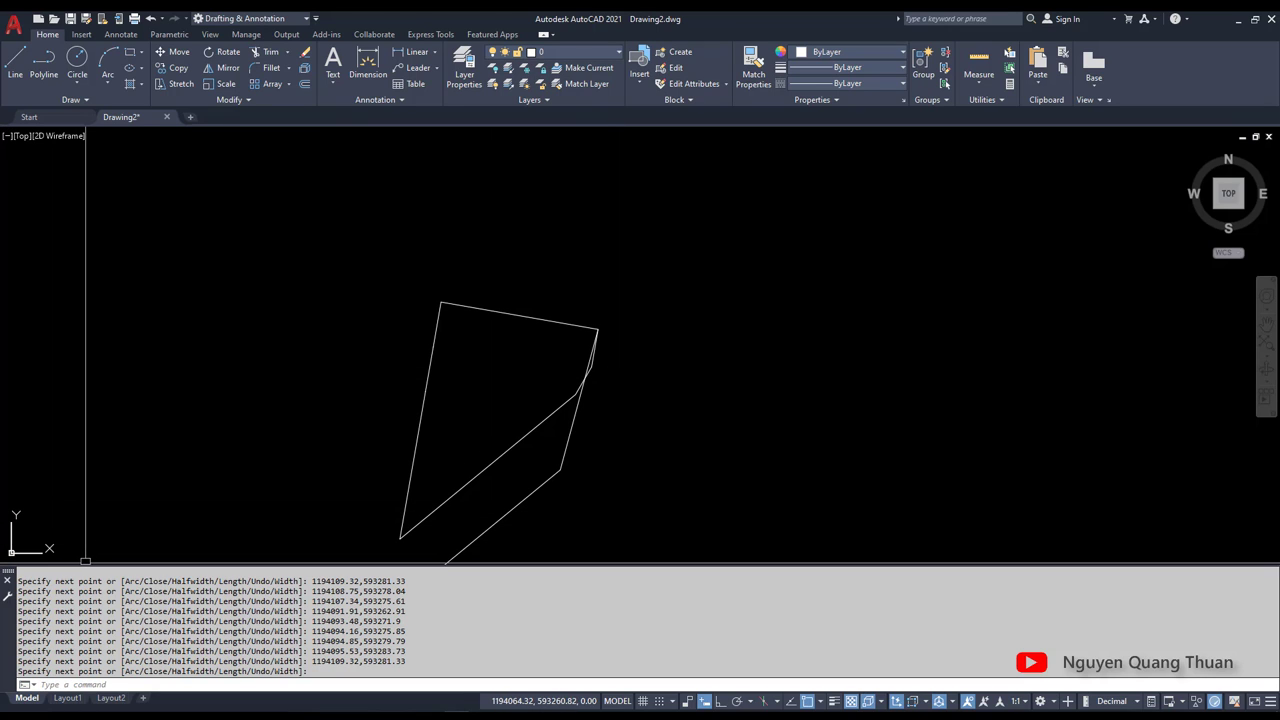
# Collapse the command history and pan to centre the parcel outline
pyautogui.moveTo(87, 563); pyautogui.dragTo(87, 668)
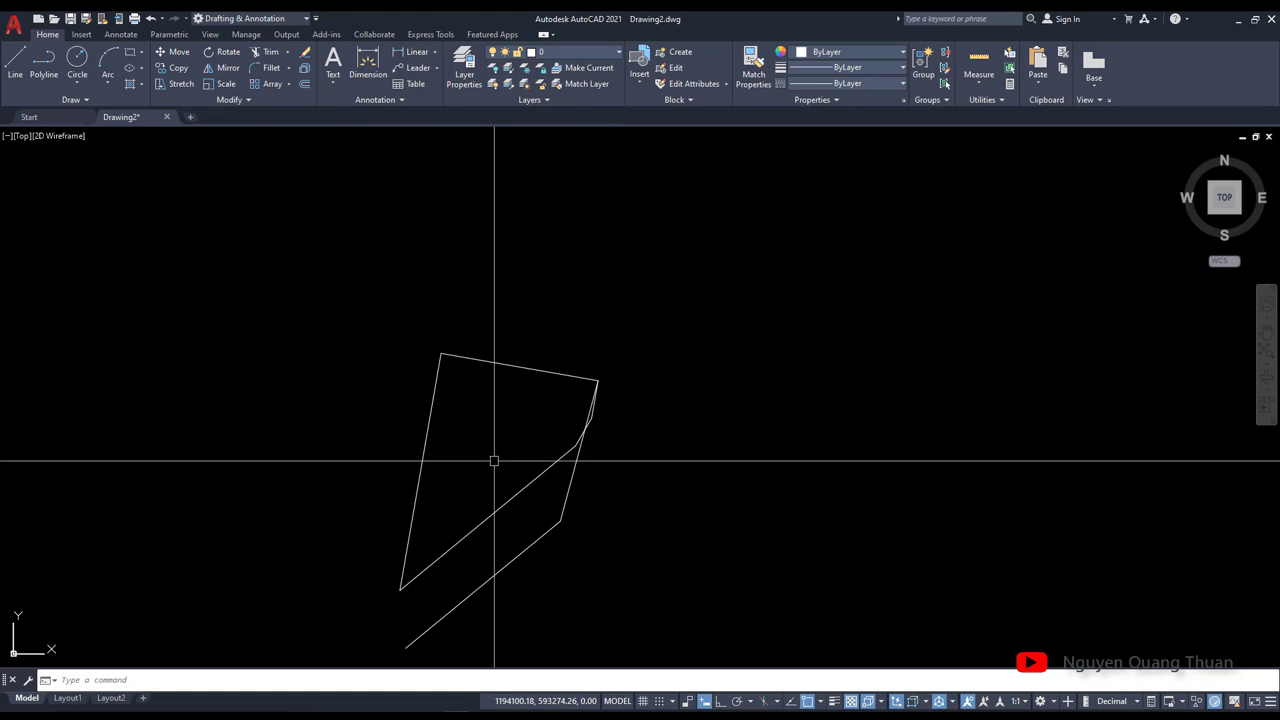
pyautogui.scroll(2, 480, 240)
pyautogui.moveTo(655, 288); pyautogui.dragTo(660, 231, button='middle')
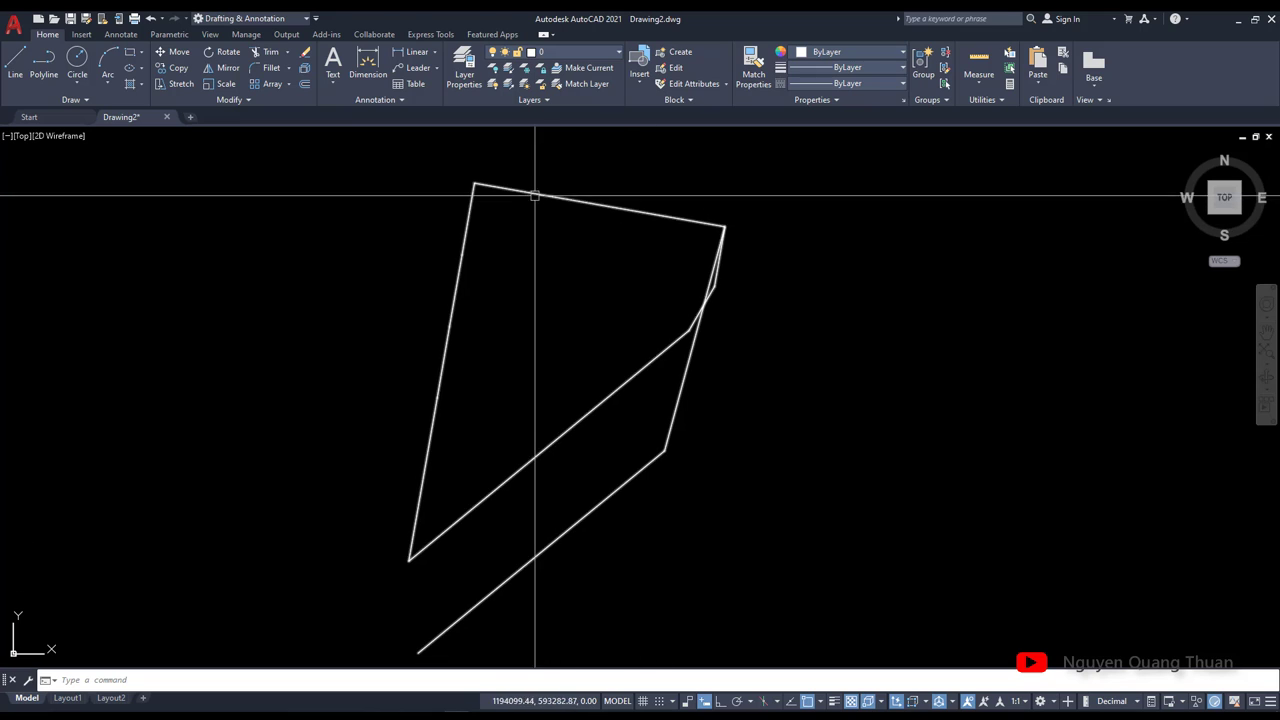
pyautogui.scroll(-1, 520, 340)
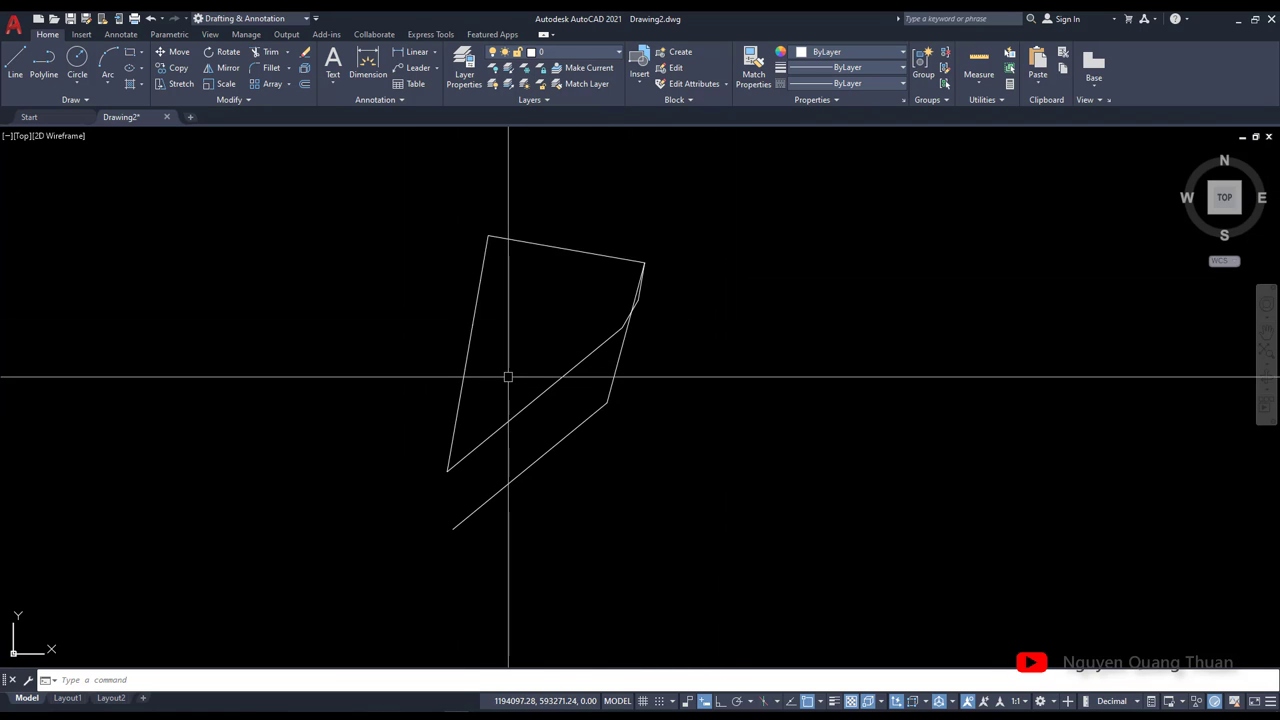
pyautogui.moveTo(500, 417)
pyautogui.mouseDown(button='middle')
pyautogui.moveTo(473, 362)
pyautogui.moveTo(449, 348)
pyautogui.mouseUp(button='middle')
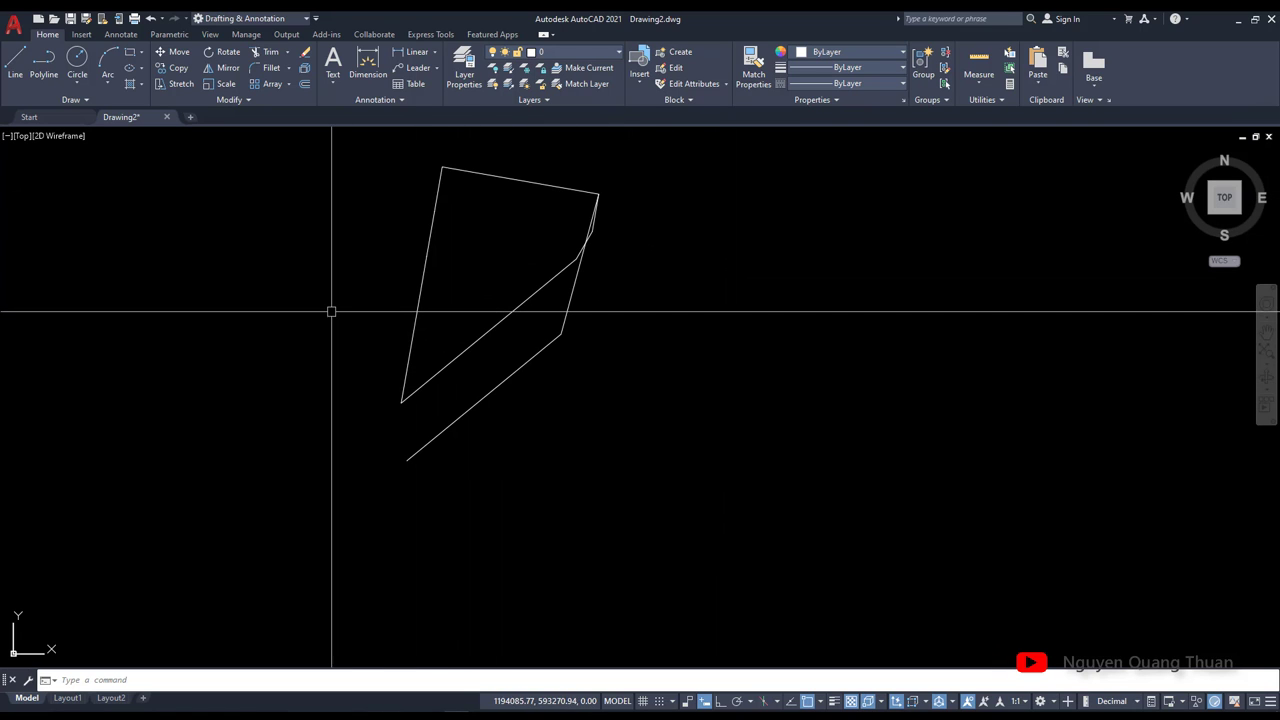
# Run TD at text height 0.5 and label the four parcel corners N1–N4
pyautogui.write('t')
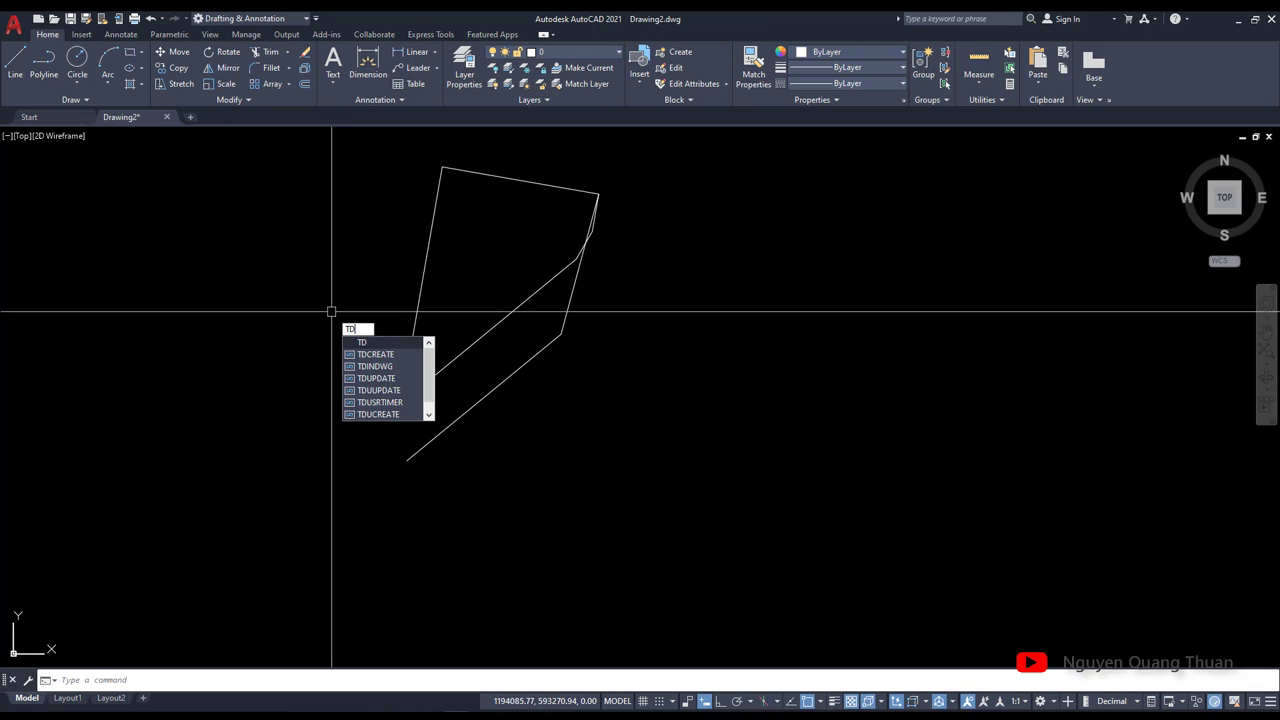
pyautogui.press('Return')
pyautogui.write('0.5')
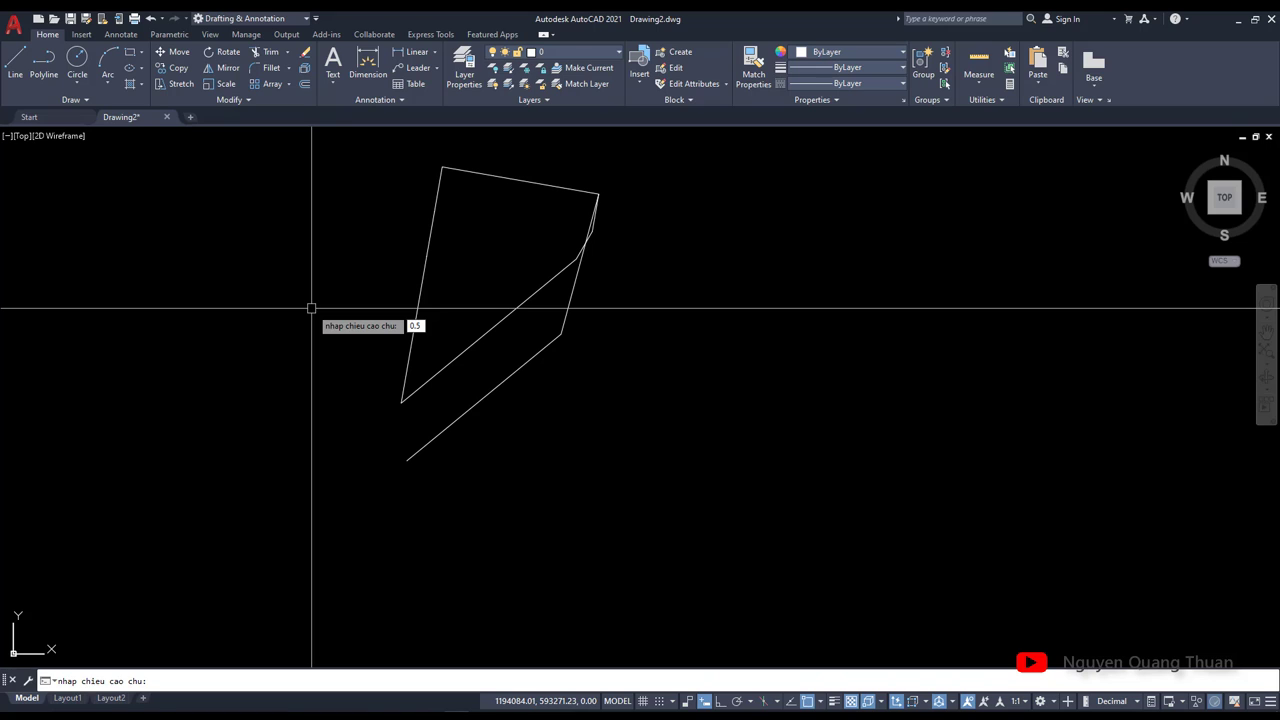
pyautogui.press('Return')
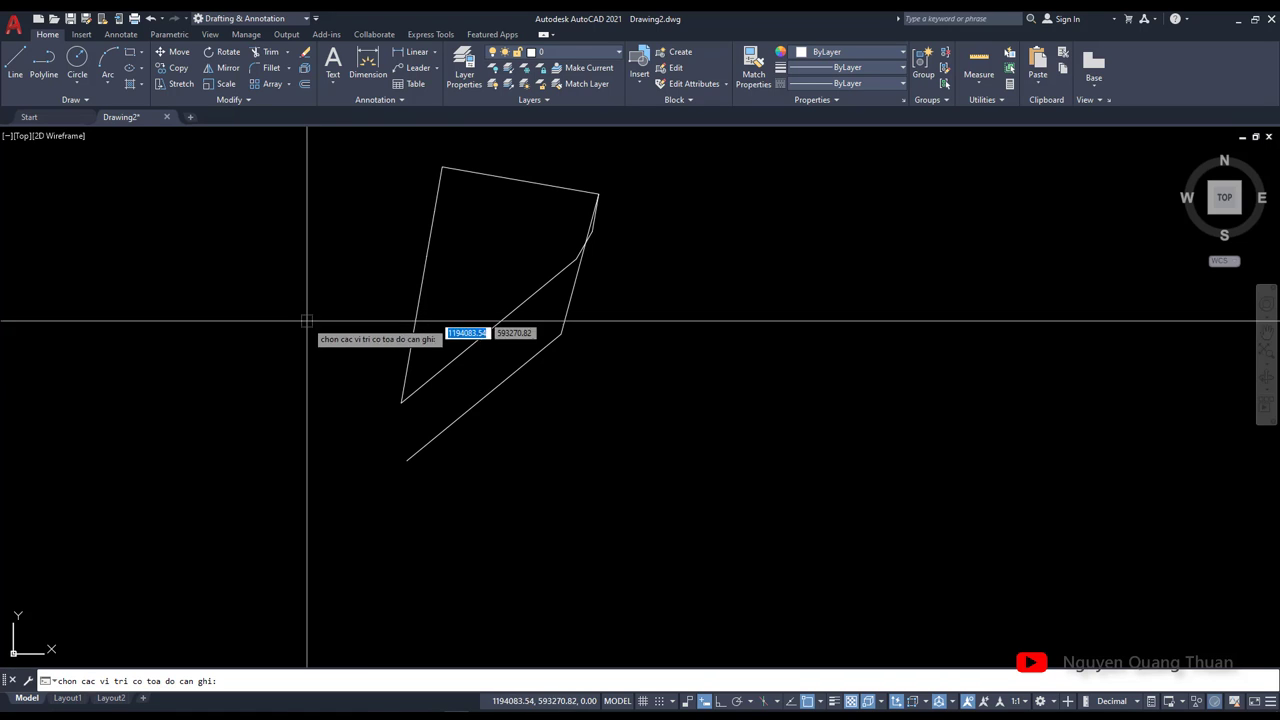
pyautogui.click(407, 460)
pyautogui.scroll(2, 552, 343)
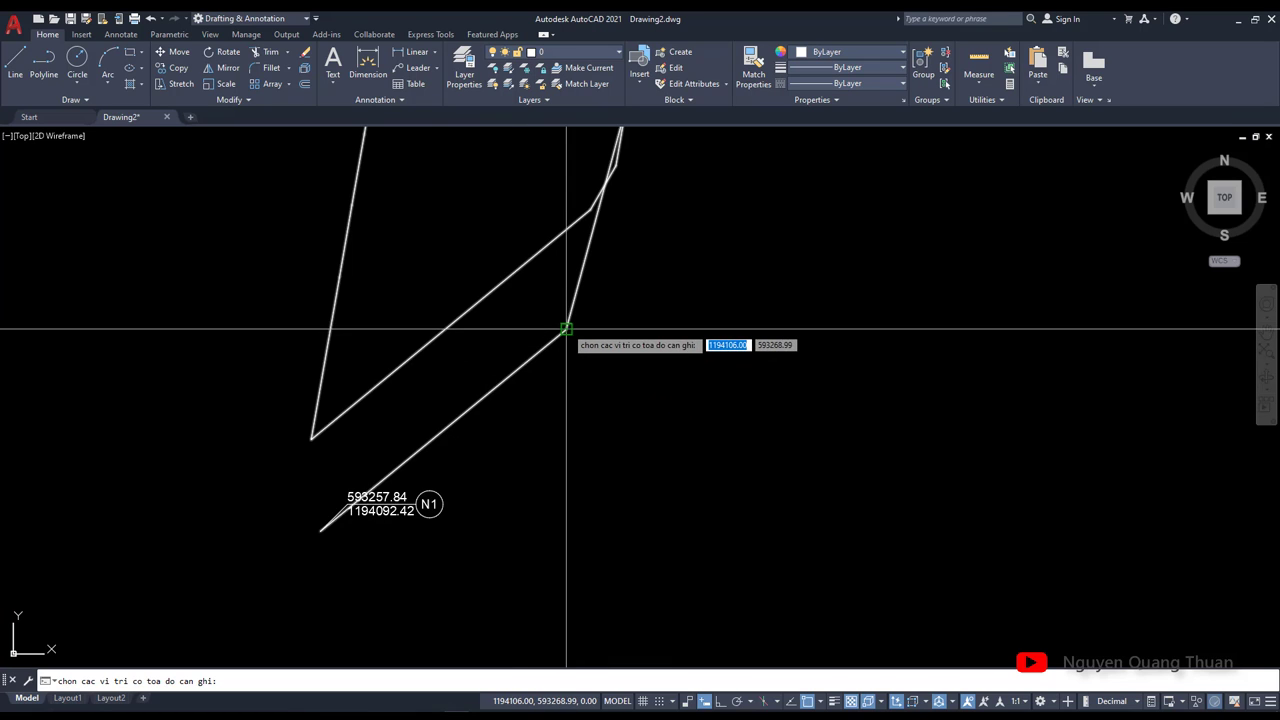
pyautogui.click(566, 328)
pyautogui.moveTo(668, 200); pyautogui.dragTo(643, 420, button='middle')
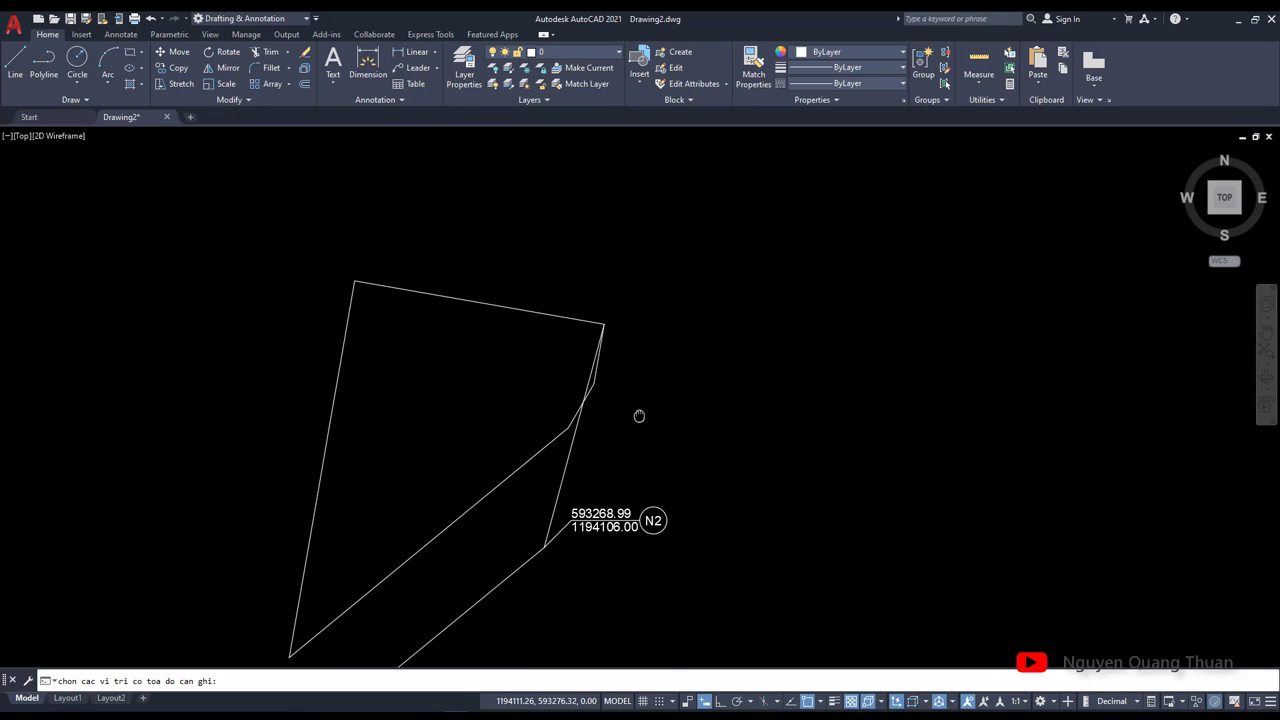
pyautogui.click(604, 324)
pyautogui.click(355, 282)
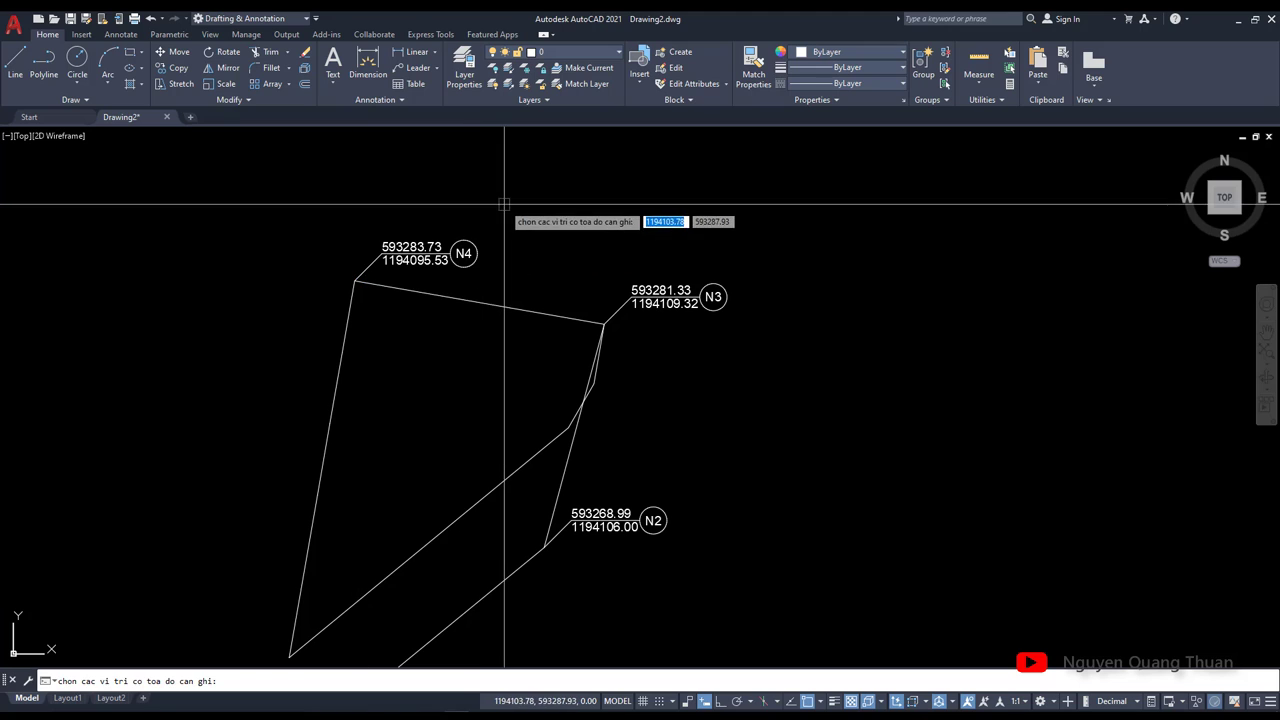
pyautogui.press('Escape')
# Zoom and pan around to inspect the N1–N4 coordinate labels
pyautogui.scroll(-3, 500, 286)
pyautogui.scroll(4, 490, 340)
pyautogui.moveTo(511, 323); pyautogui.dragTo(509, 290, button='middle')
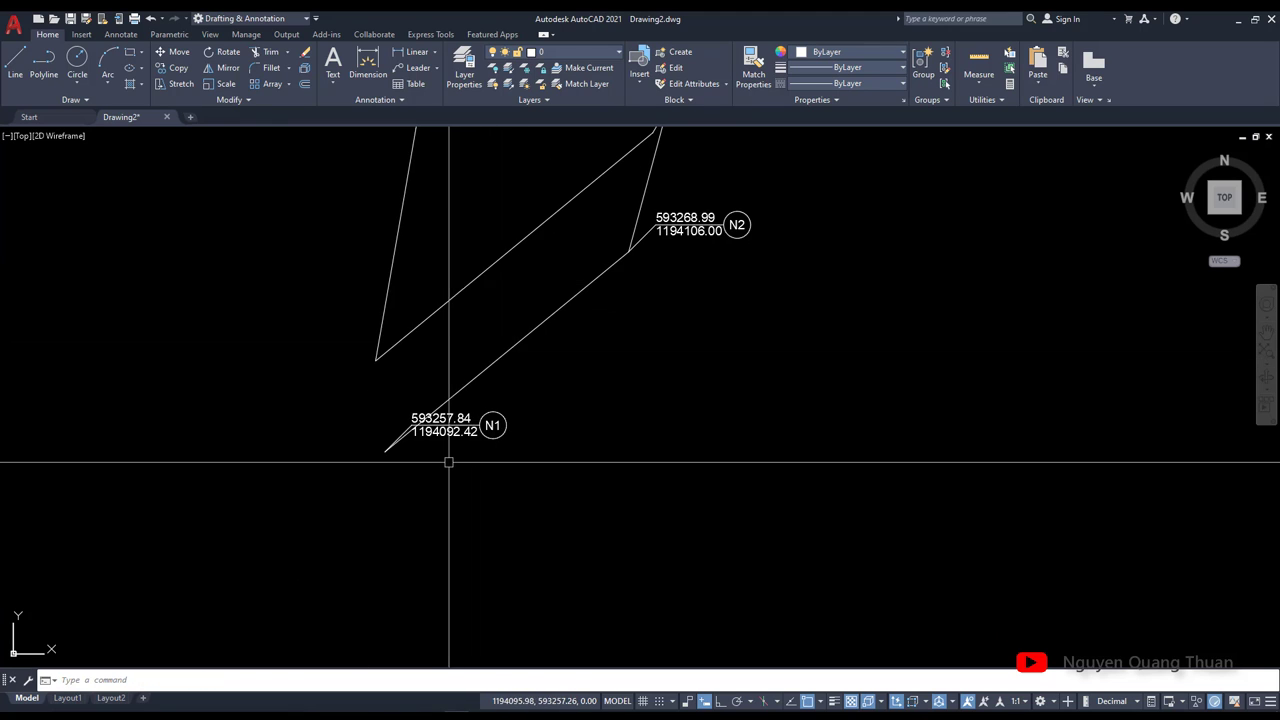
pyautogui.scroll(5, 449, 462)
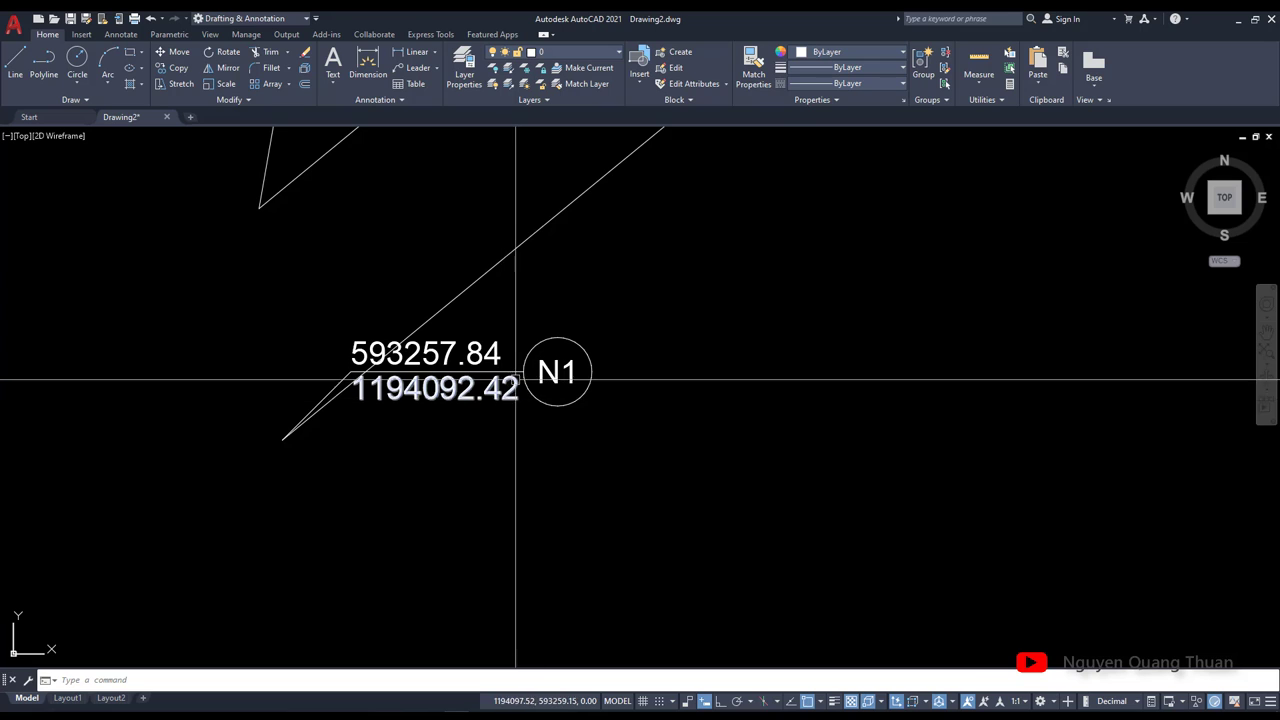
pyautogui.scroll(-5, 516, 380)
pyautogui.scroll(5, 529, 400)
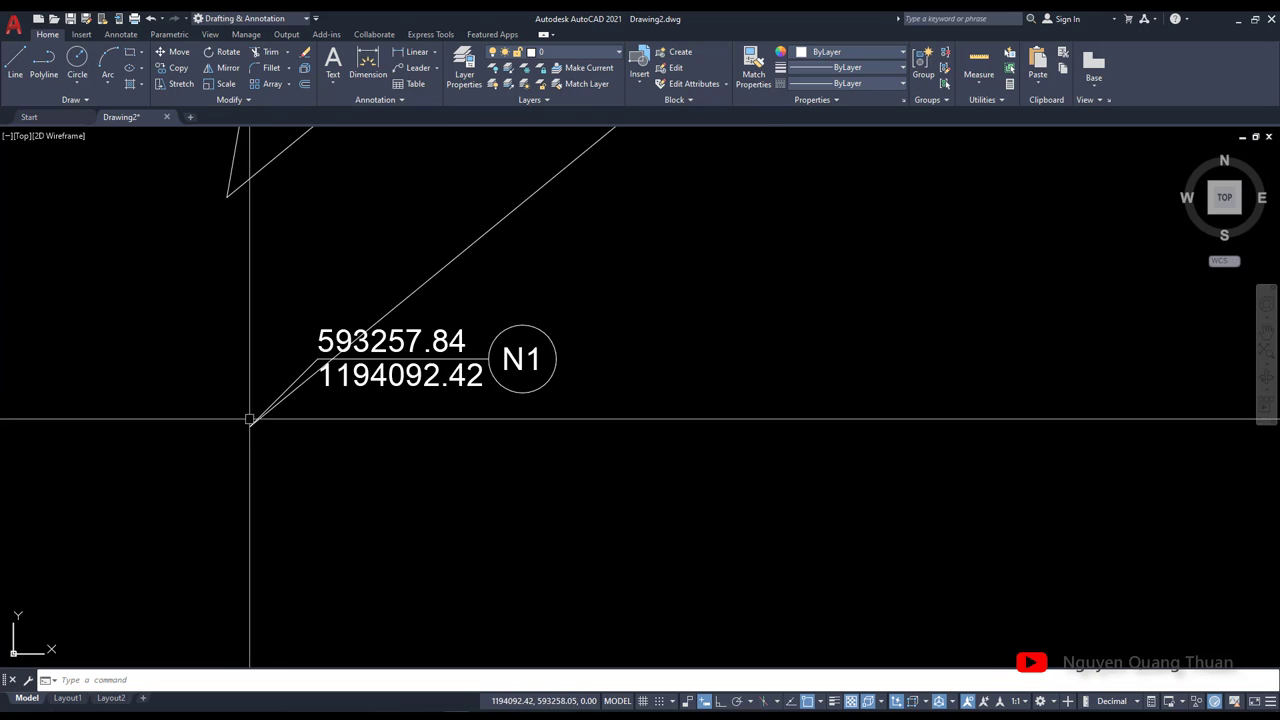
pyautogui.scroll(-3, 302, 440)
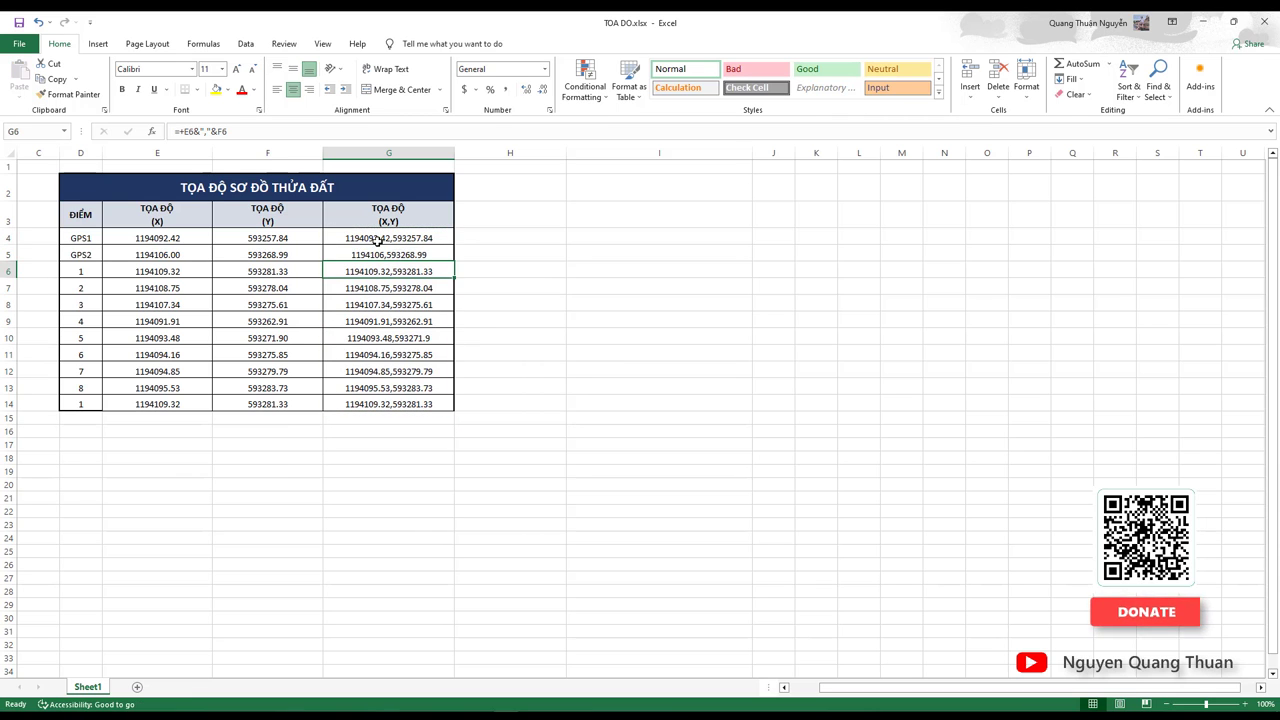
pyautogui.click(377, 241)
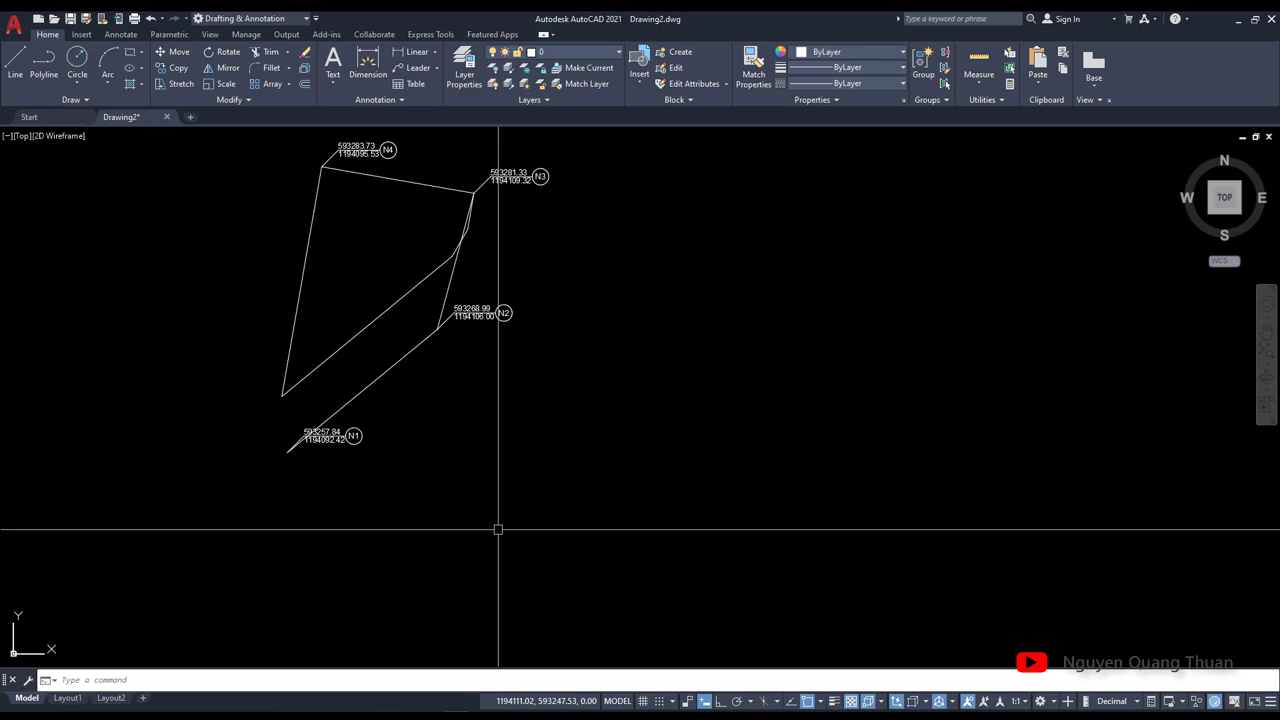
# Pan and zoom to frame the whole N1–N4 parcel, including corner N4
pyautogui.scroll(3, 400, 450)
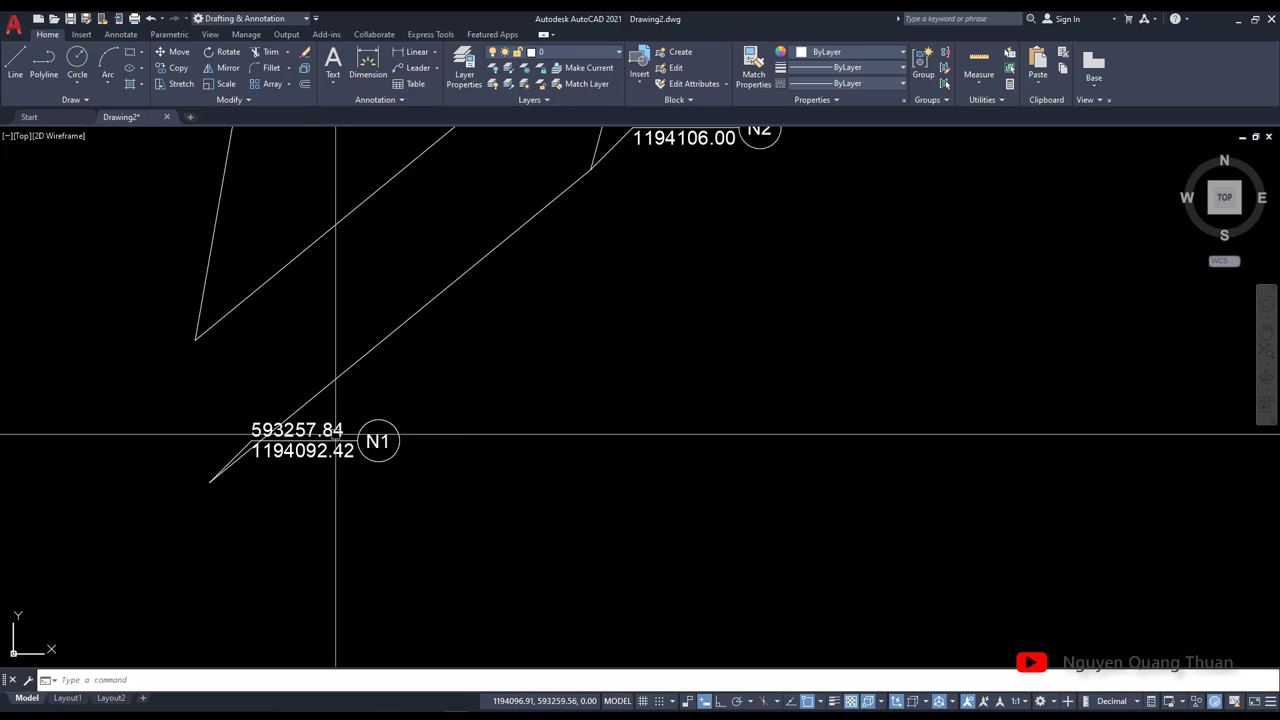
pyautogui.scroll(2, 330, 450)
pyautogui.moveTo(323, 471); pyautogui.dragTo(535, 457, button='middle')
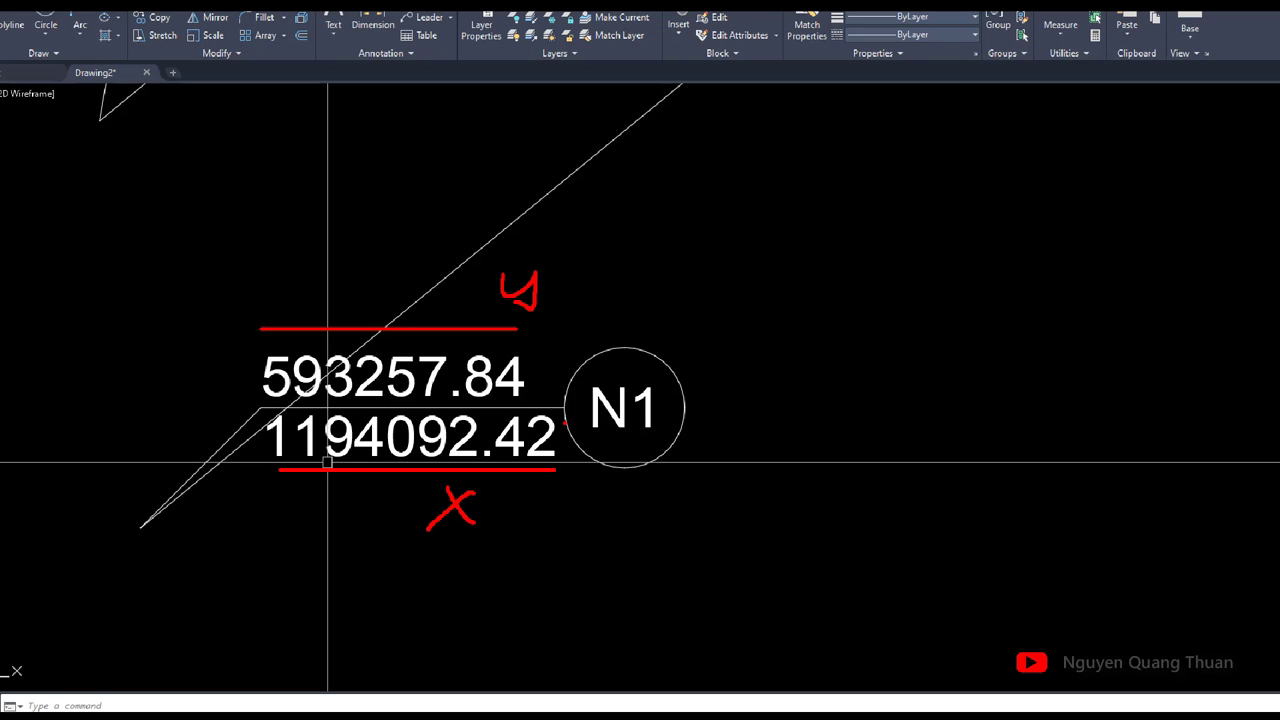
pyautogui.scroll(-4, 509, 306)
pyautogui.scroll(-3, 486, 260)
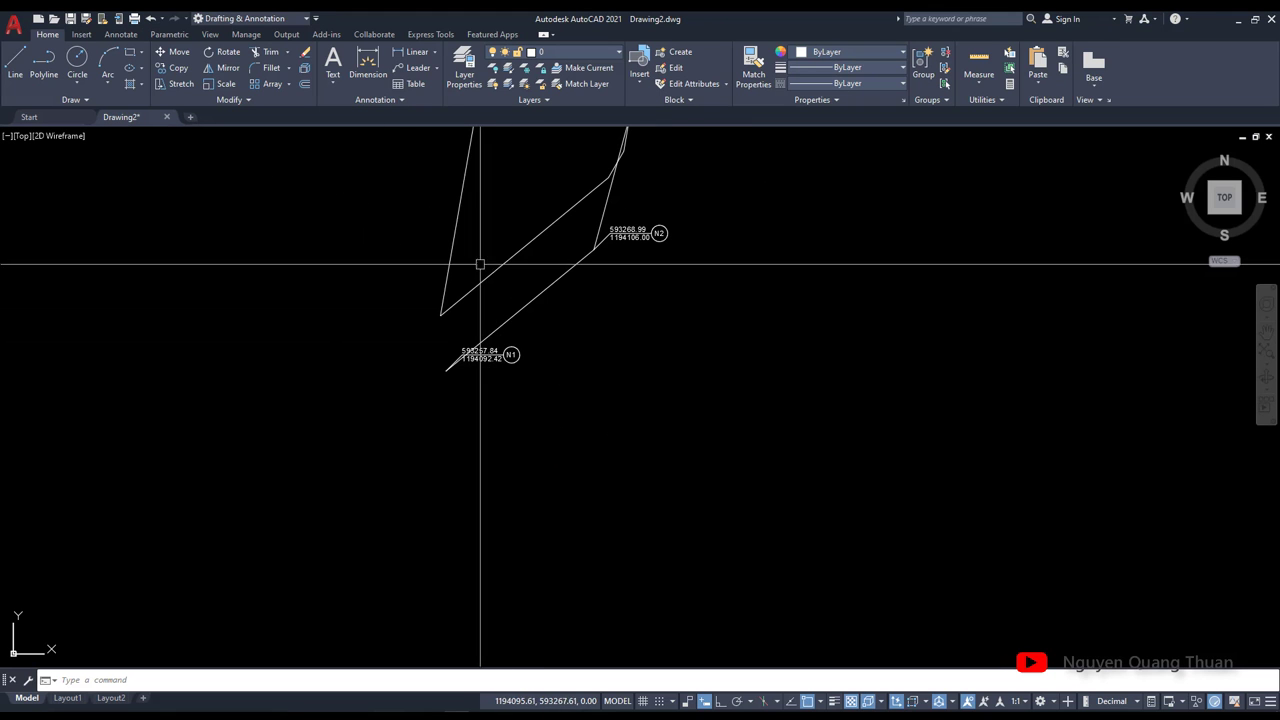
pyautogui.moveTo(486, 260); pyautogui.dragTo(469, 311, button='middle')
pyautogui.moveTo(480, 255); pyautogui.dragTo(443, 308, button='middle')
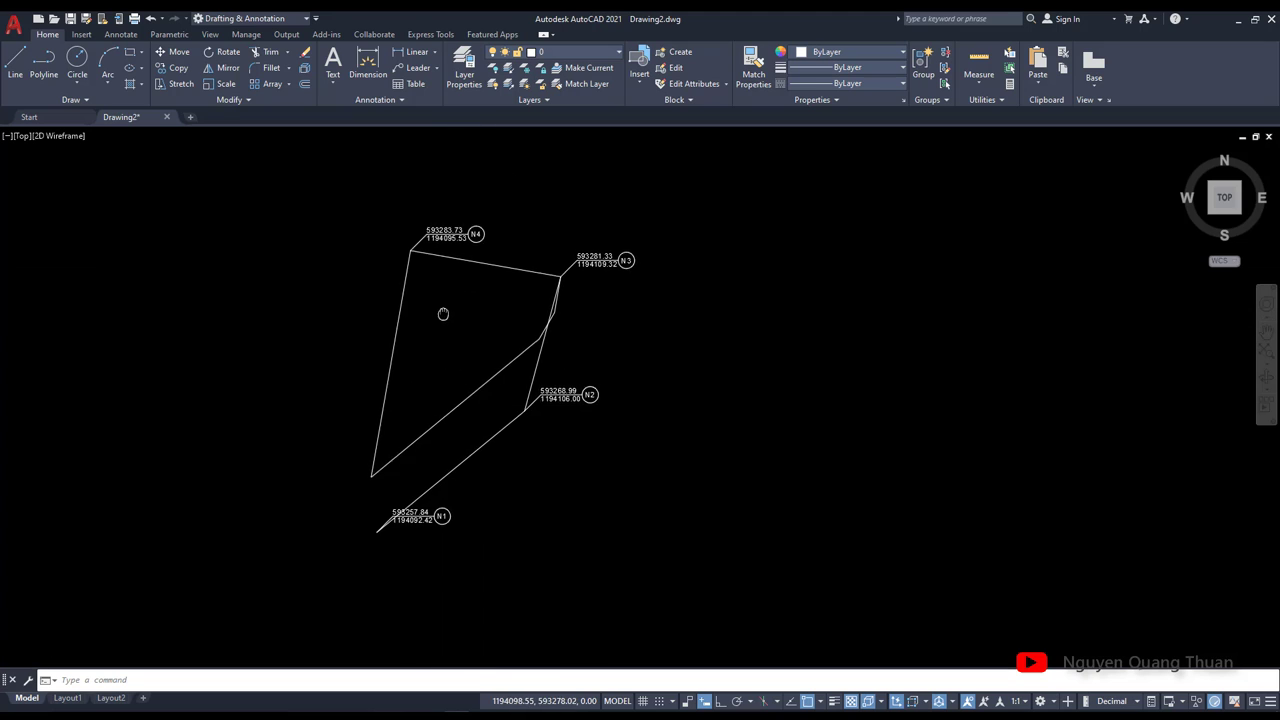
pyautogui.scroll(2, 517, 428)
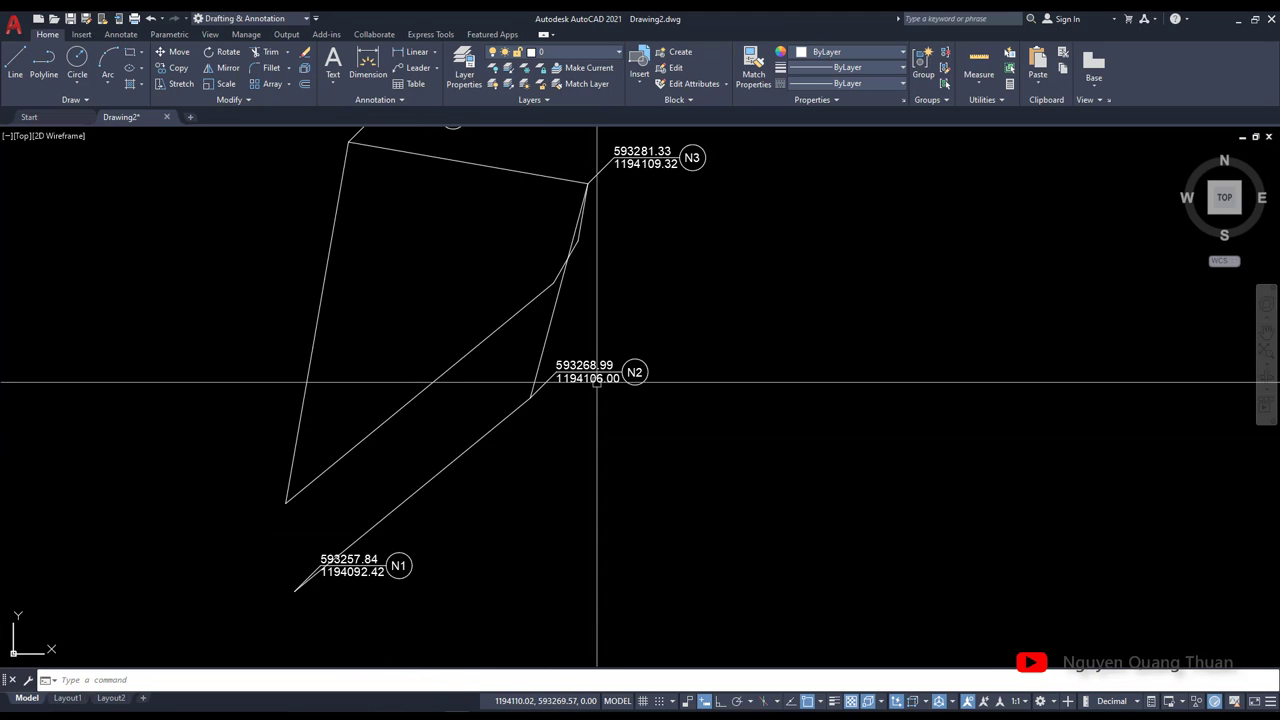
pyautogui.moveTo(537, 254); pyautogui.dragTo(537, 306, button='middle')
pyautogui.moveTo(474, 203); pyautogui.dragTo(474, 248, button='middle')
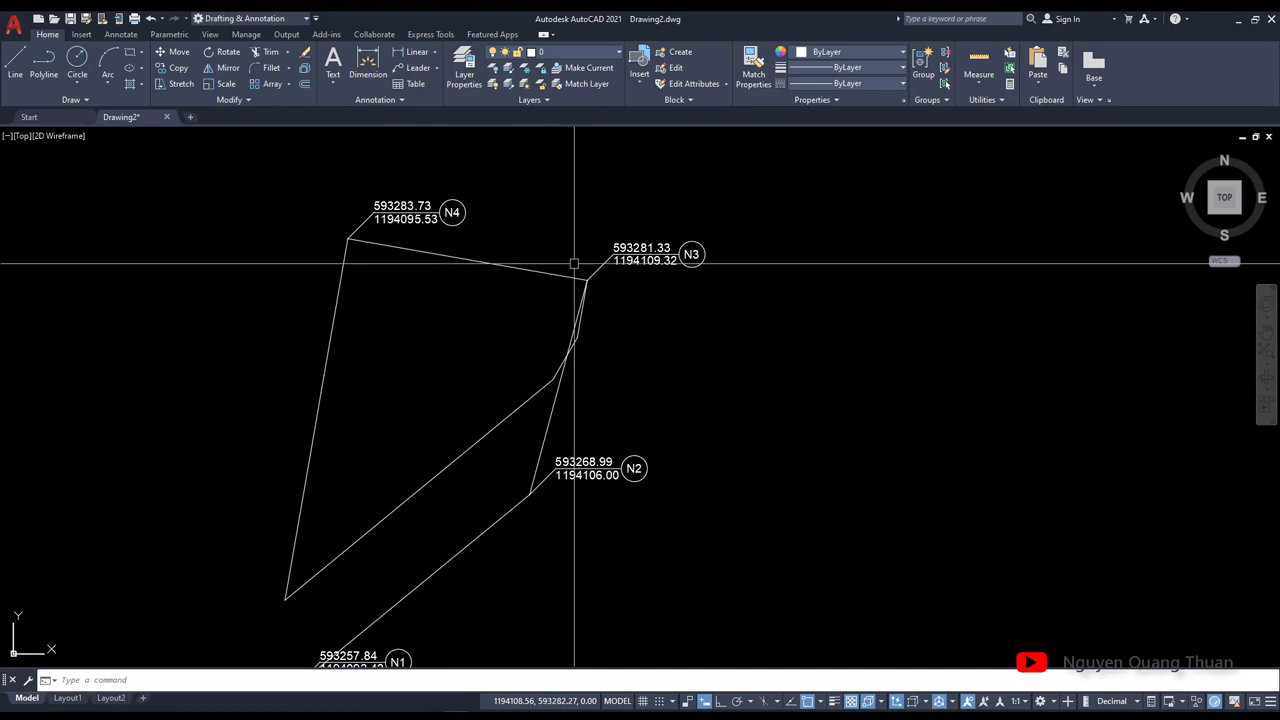
pyautogui.scroll(-2, 569, 270)
# Window-select the parcel outline lines and move them onto the red Net cat layer
pyautogui.click(533, 255)
pyautogui.click(486, 271)
pyautogui.click(570, 52)
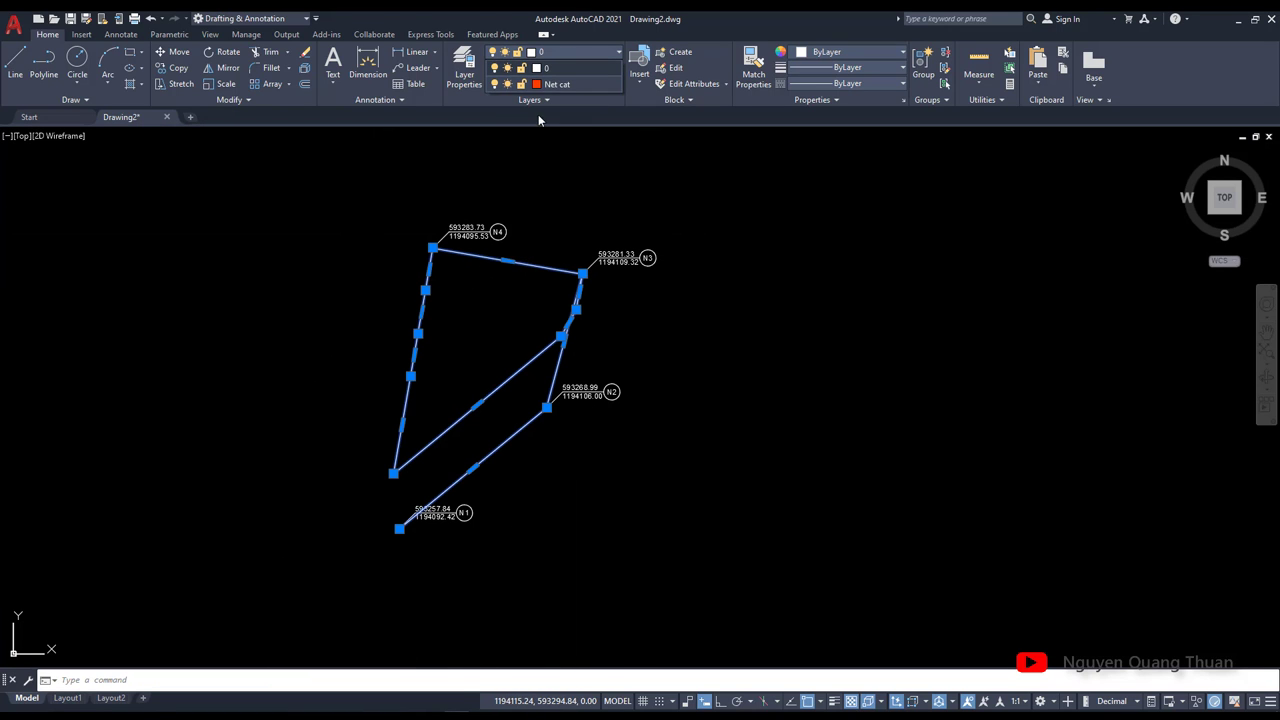
pyautogui.click(548, 86)
pyautogui.press('Escape')
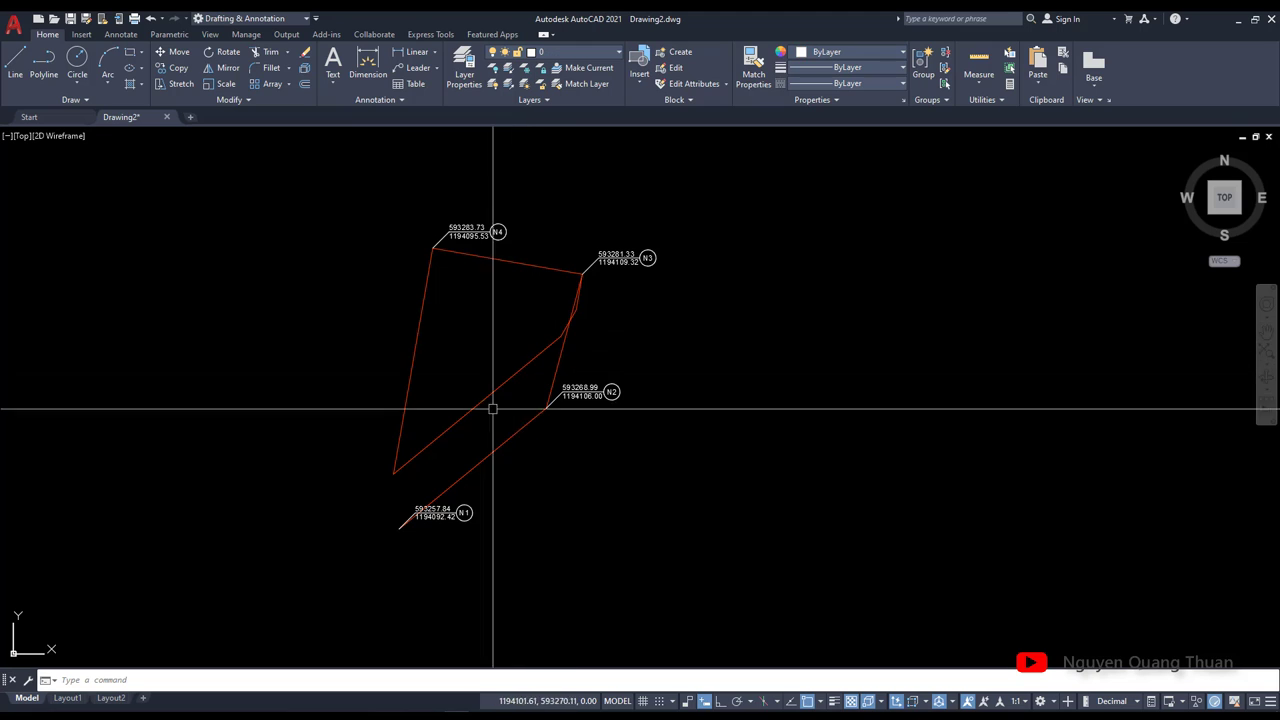
pyautogui.scroll(2, 470, 440)
pyautogui.moveTo(458, 452); pyautogui.dragTo(586, 443, button='middle')
pyautogui.scroll(-2, 570, 410)
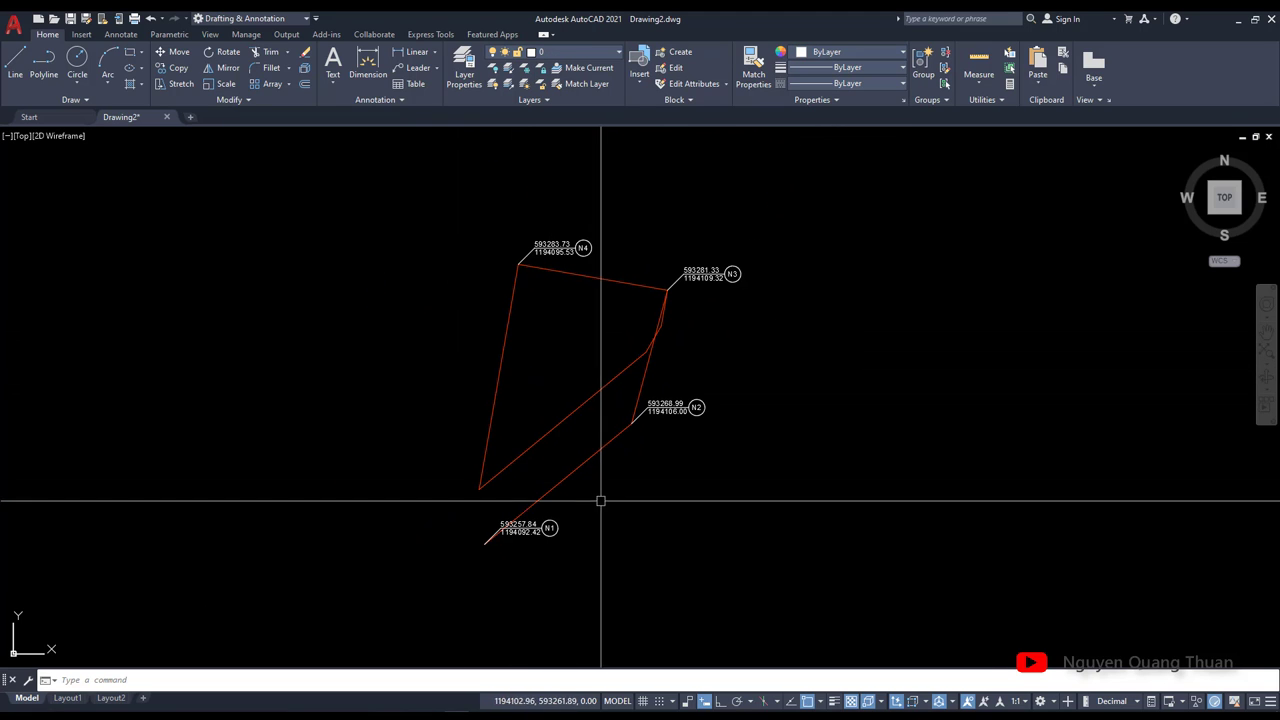
pyautogui.scroll(2, 550, 420)
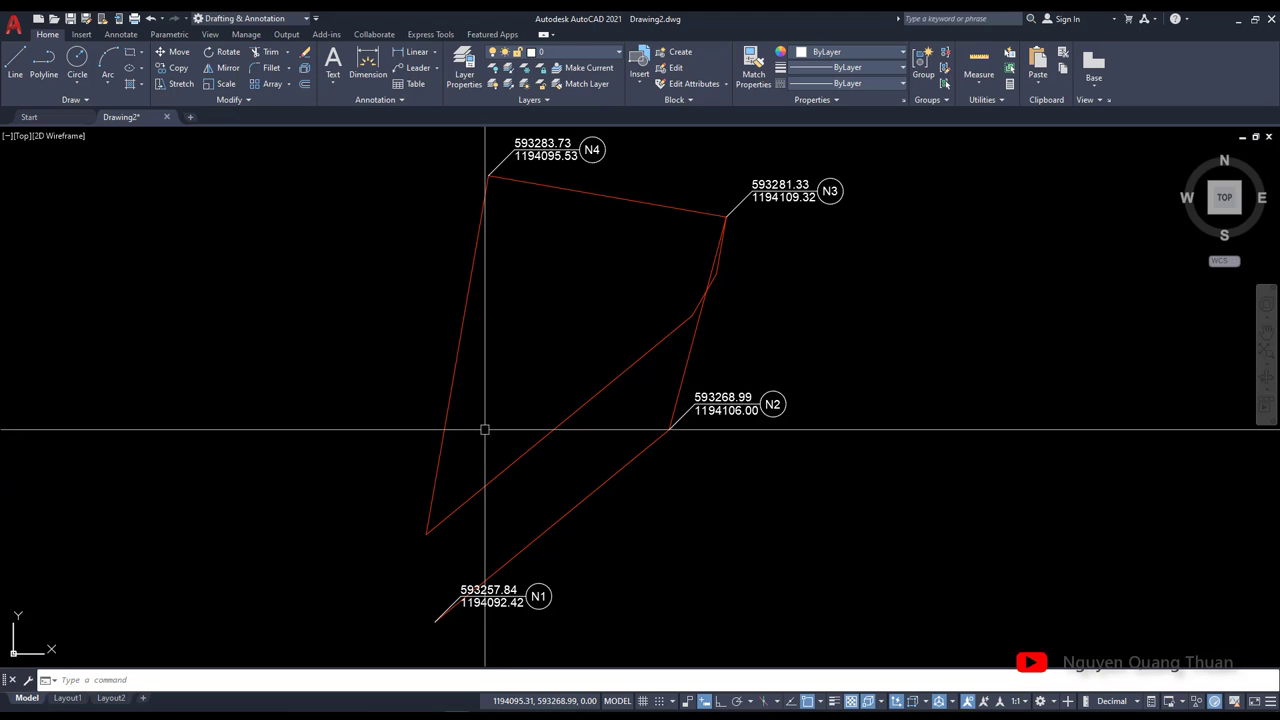
pyautogui.moveTo(520, 434); pyautogui.dragTo(496, 435, button='middle')
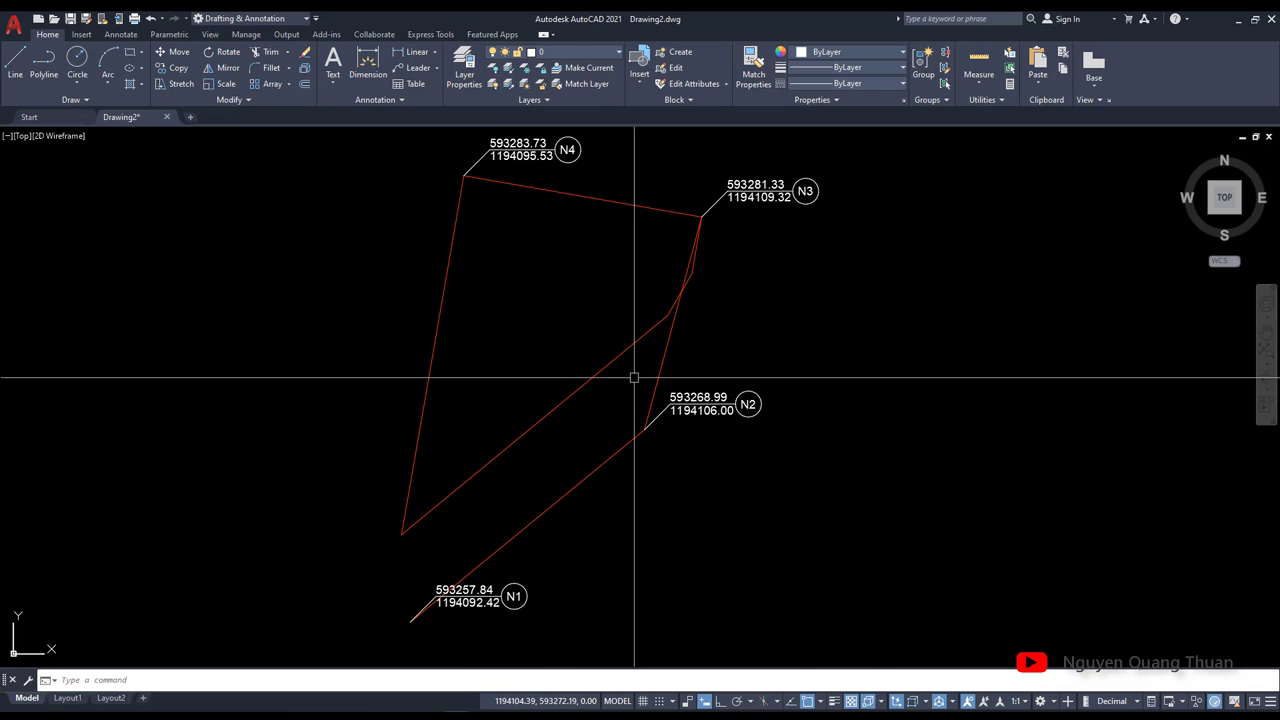
pyautogui.scroll(-2, 464, 546)
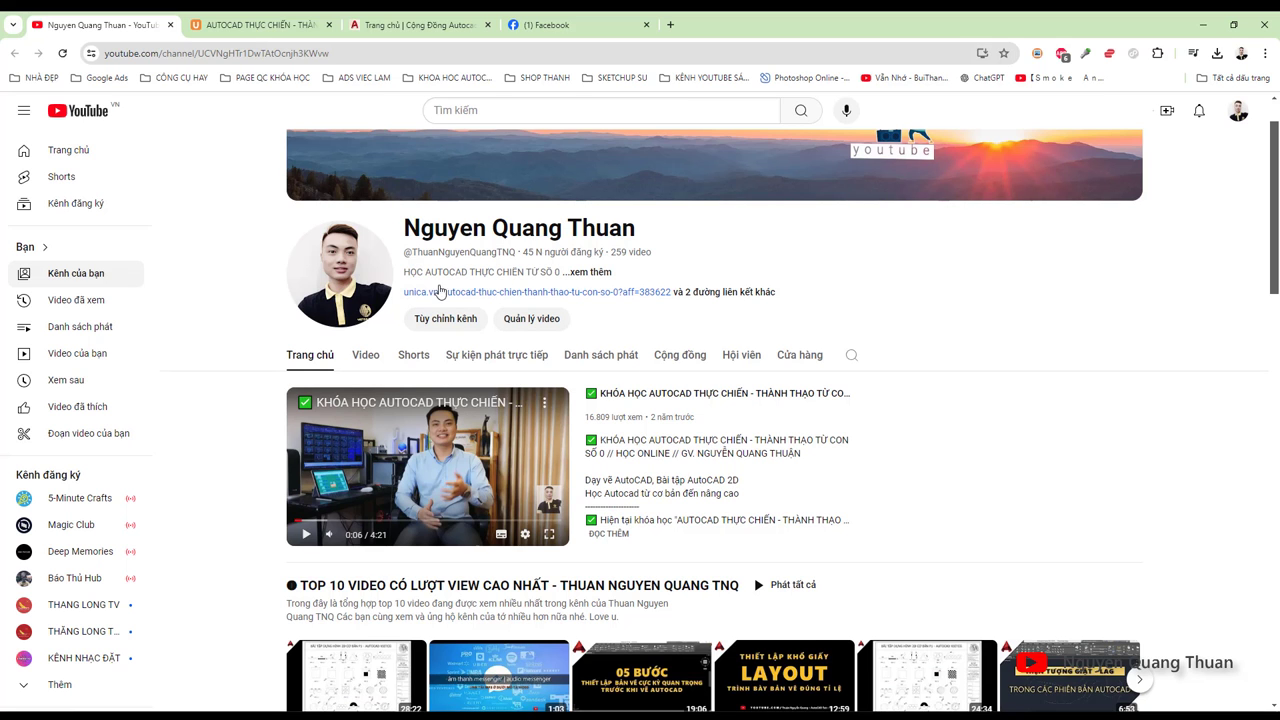
# Look through the Unica and Facebook tabs, ending on the Cộng Đồng AutoCAD website
pyautogui.scroll(2, 522, 319)
pyautogui.click(262, 25)
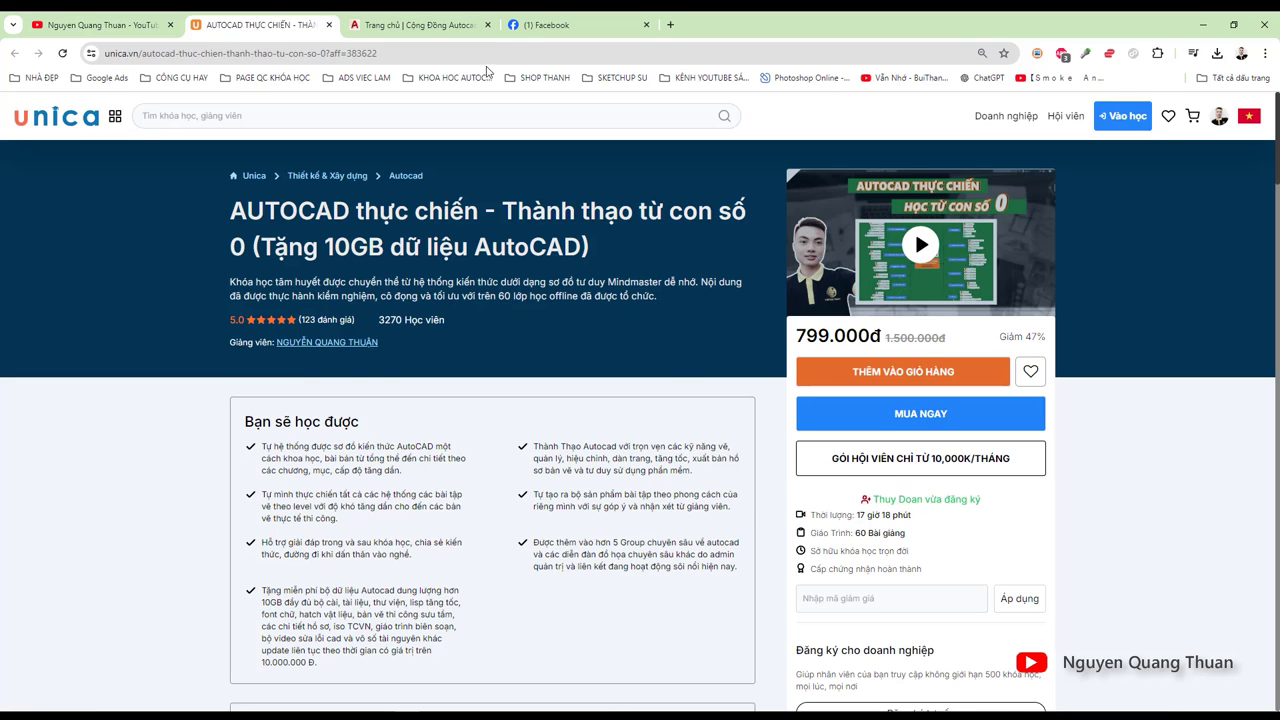
pyautogui.click(570, 28)
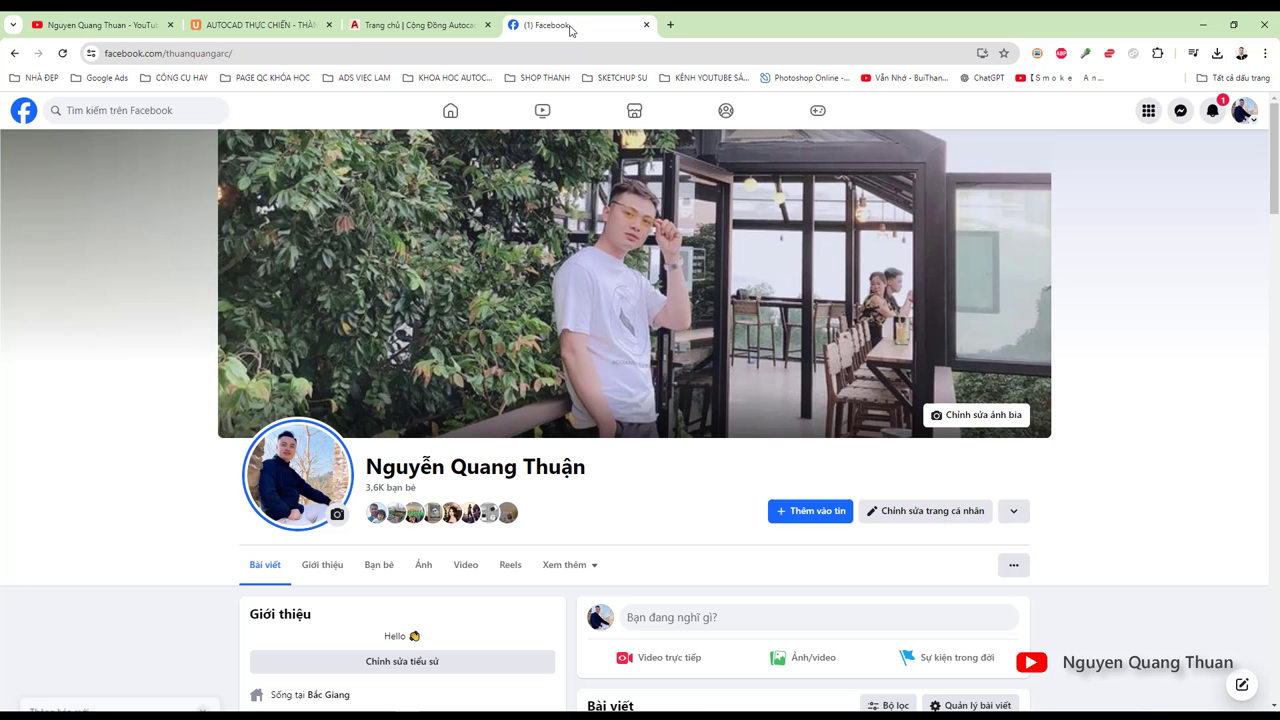
pyautogui.click(407, 27)
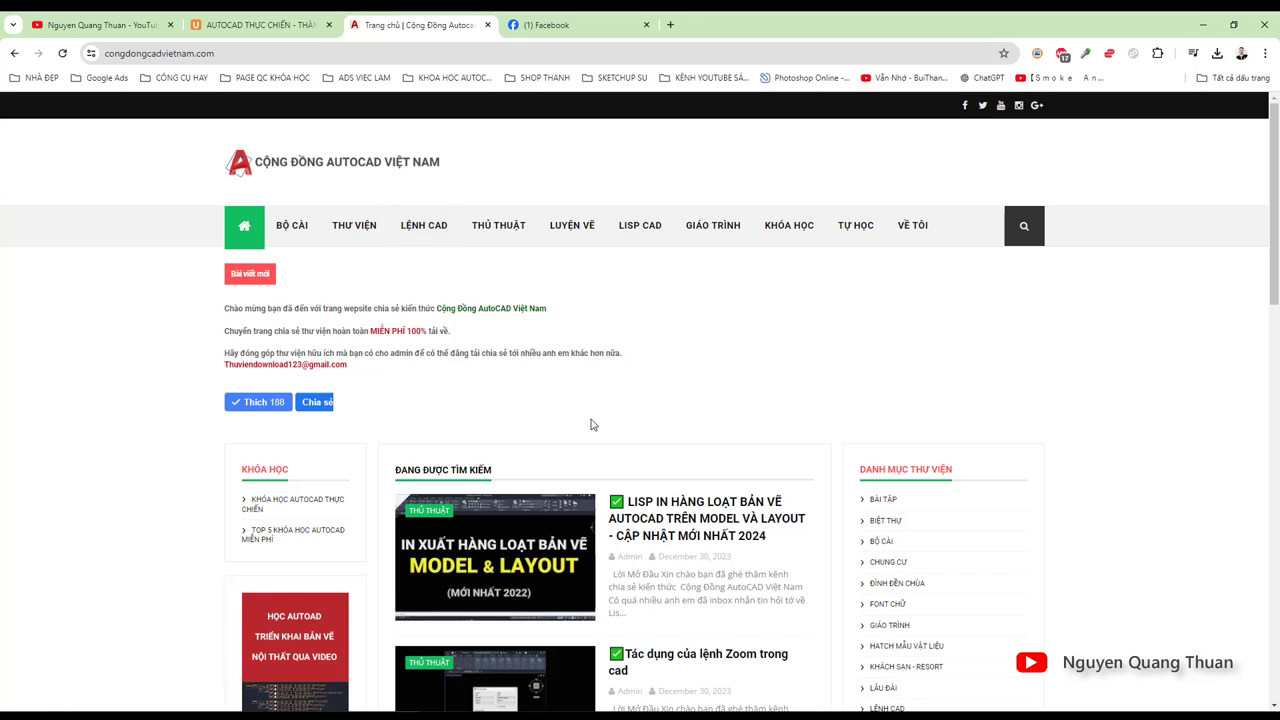
# Scroll through the Cộng Đồng AutoCAD home page, then return to the Unica course tab
pyautogui.scroll(-3, 591, 425)
pyautogui.scroll(3, 550, 320)
pyautogui.scroll(-2, 655, 349)
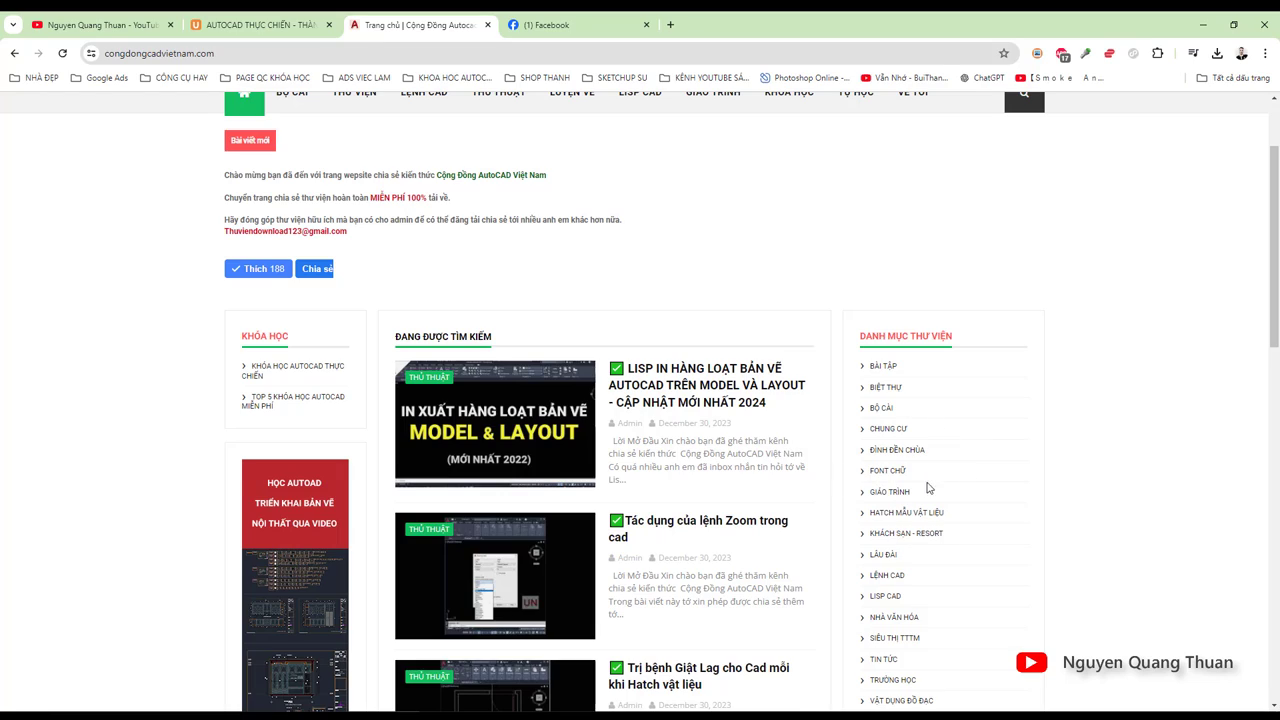
pyautogui.scroll(-2, 928, 487)
pyautogui.scroll(-3, 850, 450)
pyautogui.scroll(-5, 700, 380)
pyautogui.scroll(5, 671, 340)
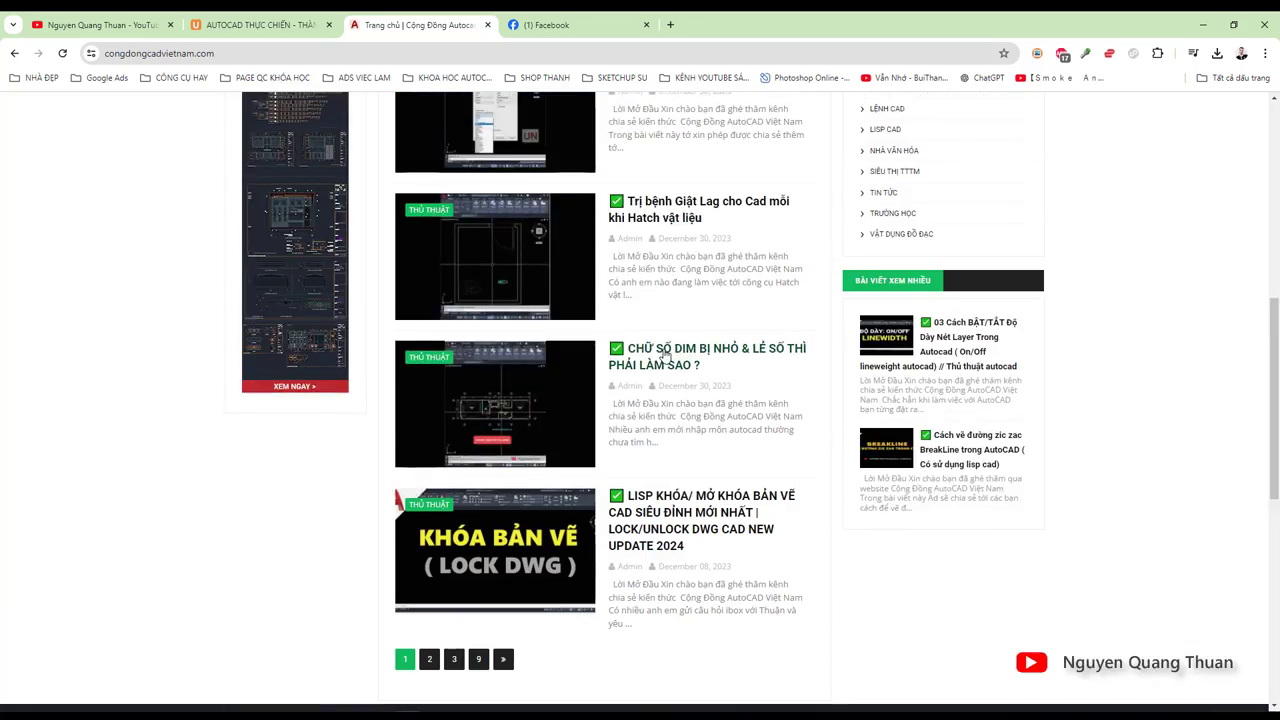
pyautogui.scroll(-5, 664, 355)
pyautogui.scroll(4, 760, 500)
pyautogui.scroll(3, 650, 400)
pyautogui.scroll(3, 582, 350)
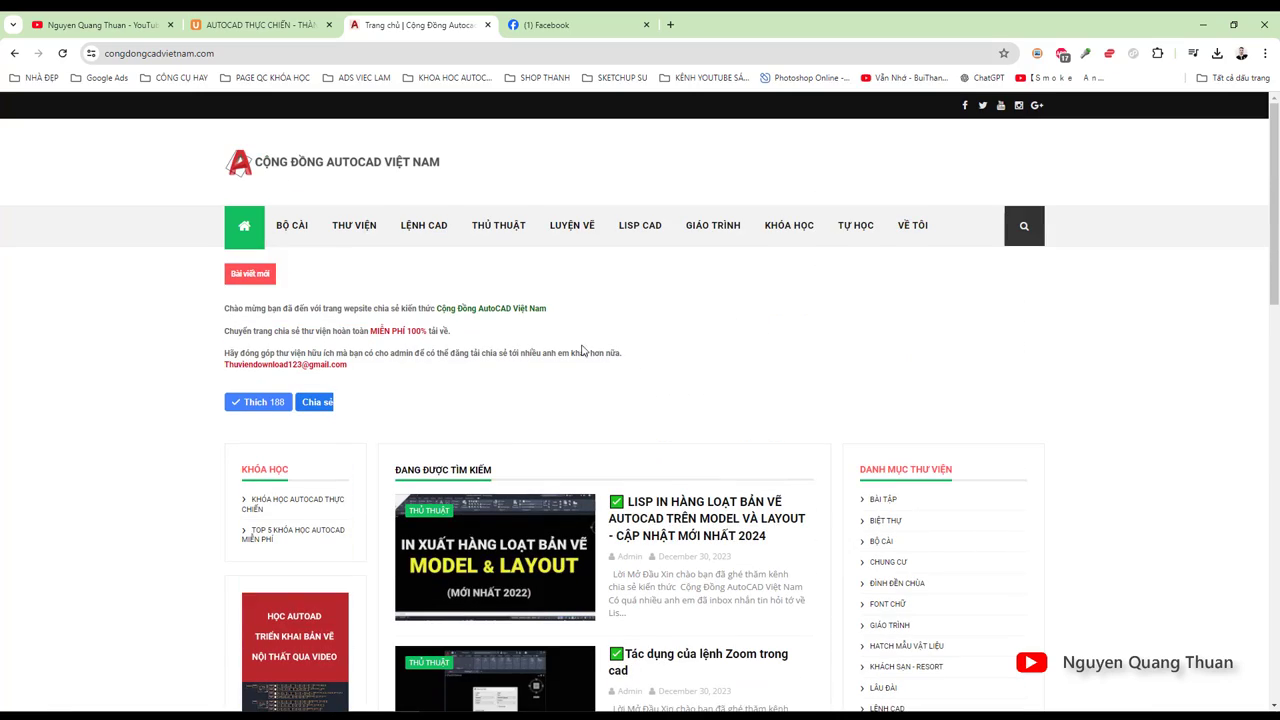
pyautogui.click(249, 29)
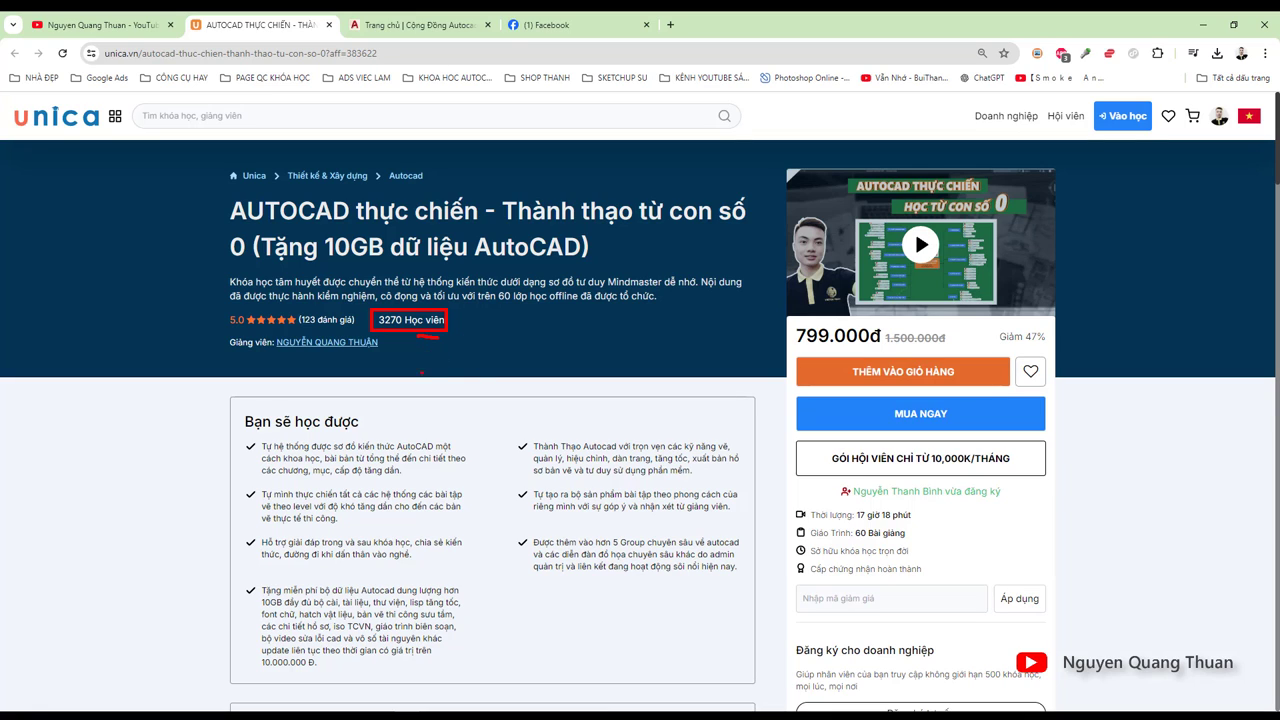
# Scroll through the Unica 'AUTOCAD thực chiến' course page: 60 lessons, 799.000đ
pyautogui.press('Escape')
pyautogui.scroll(-4, 540, 354)
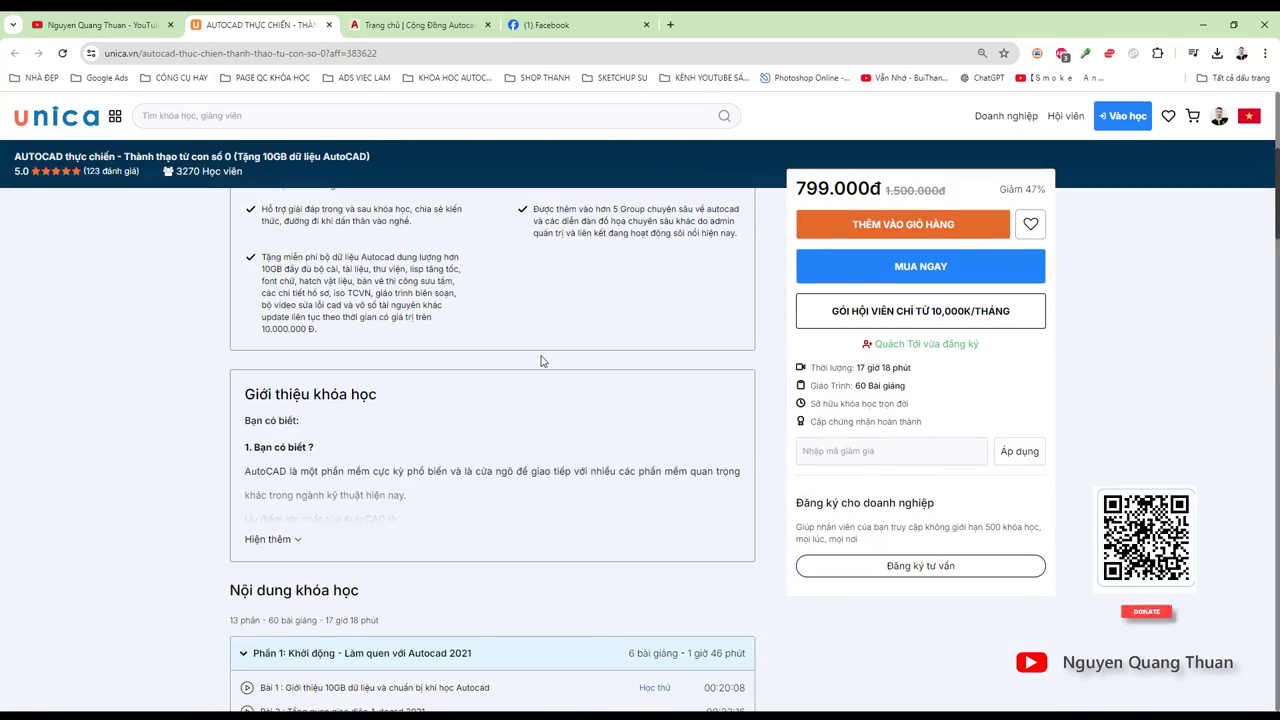
pyautogui.scroll(4, 540, 354)
pyautogui.scroll(-5, 563, 409)
pyautogui.scroll(-4, 563, 409)
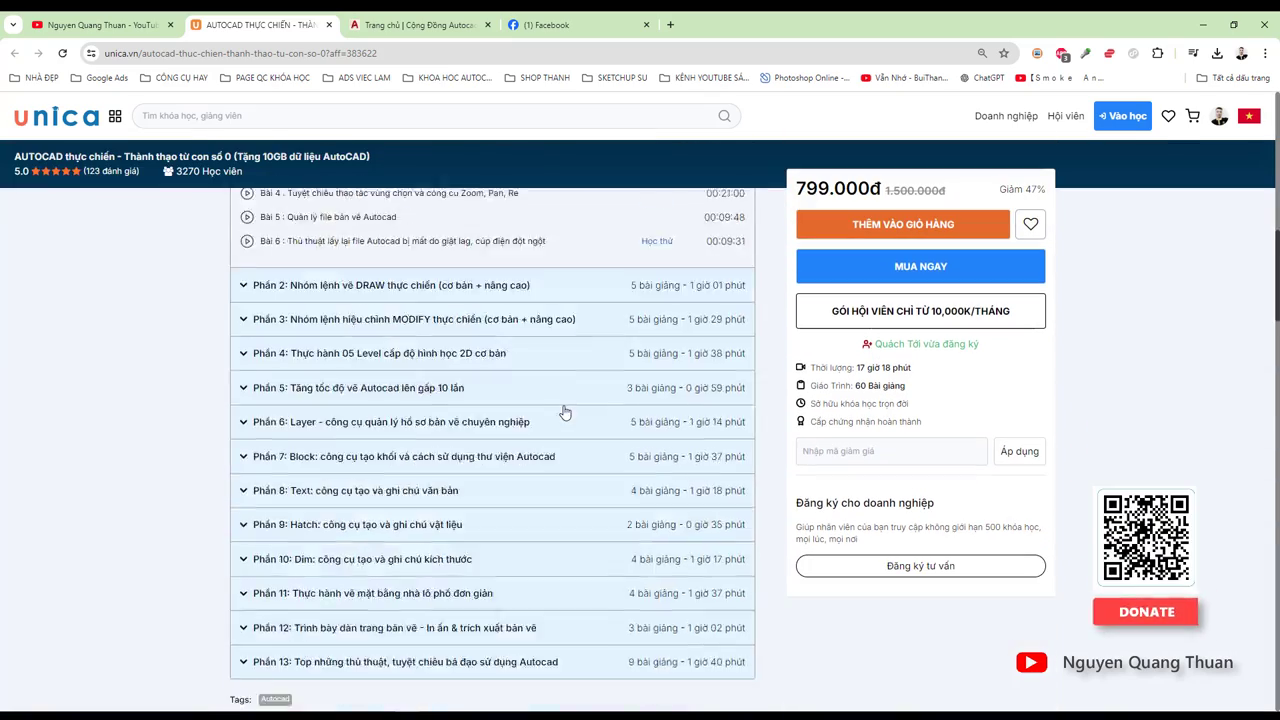
pyautogui.scroll(-4, 563, 409)
pyautogui.scroll(5, 565, 412)
pyautogui.scroll(10, 565, 412)
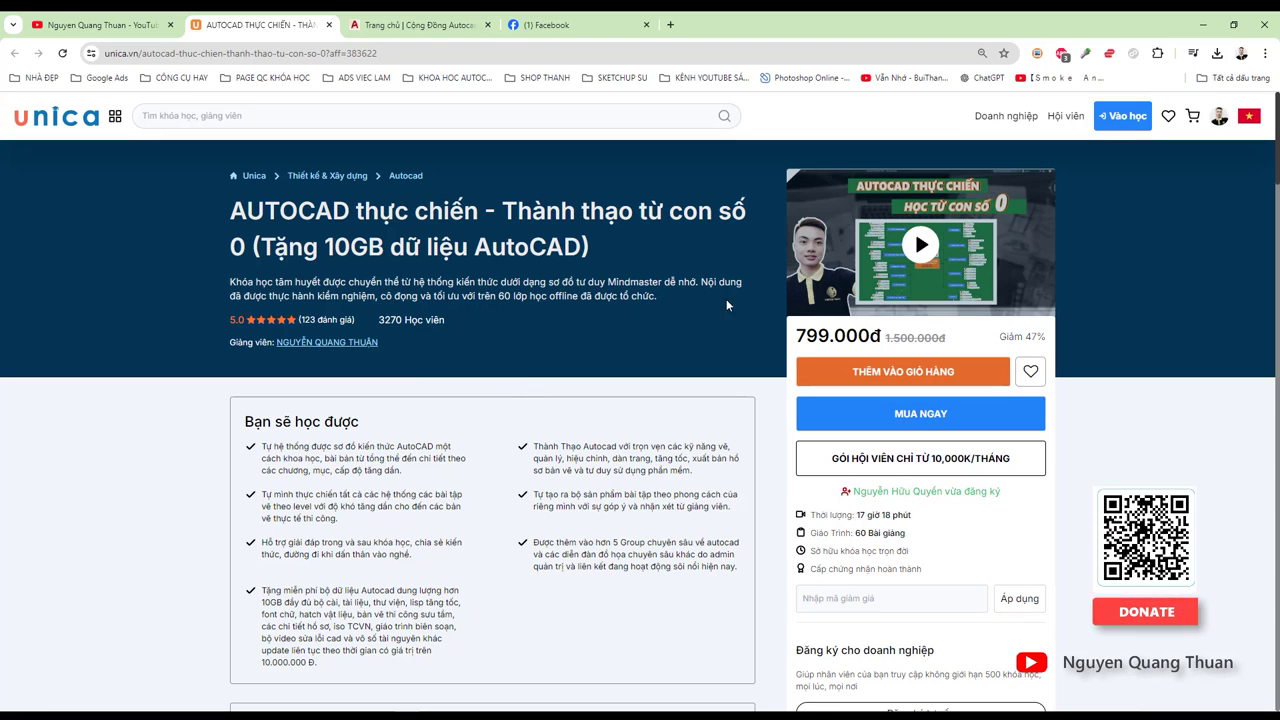
pyautogui.click(100, 24)
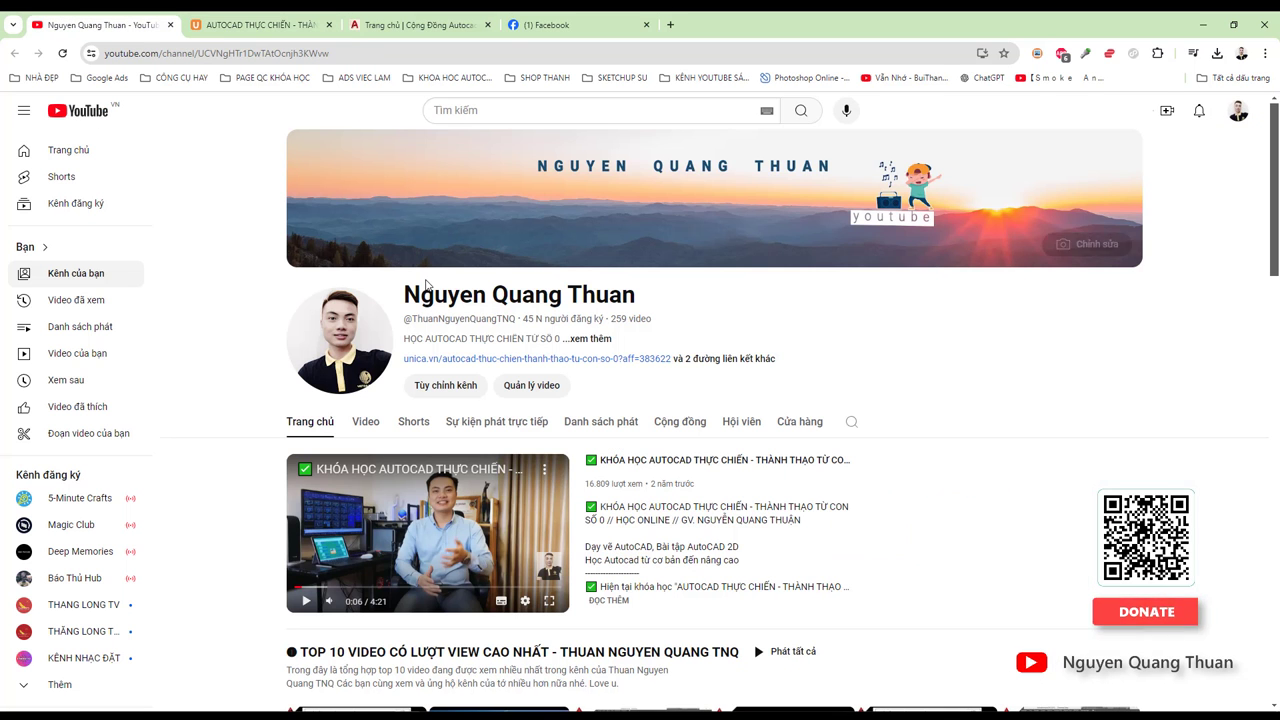